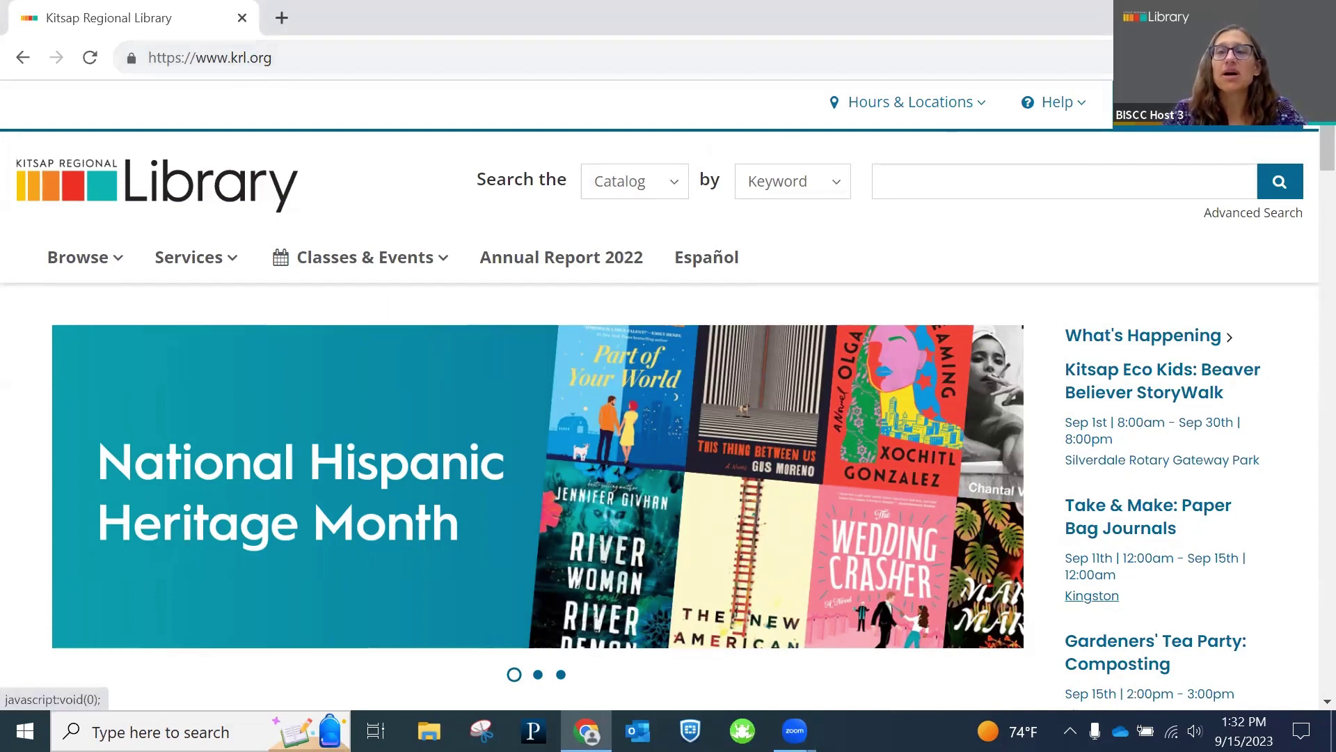
Step: Log in to the library account with the account username and password
{"action": "left_click", "coordinate": [1211, 103]}
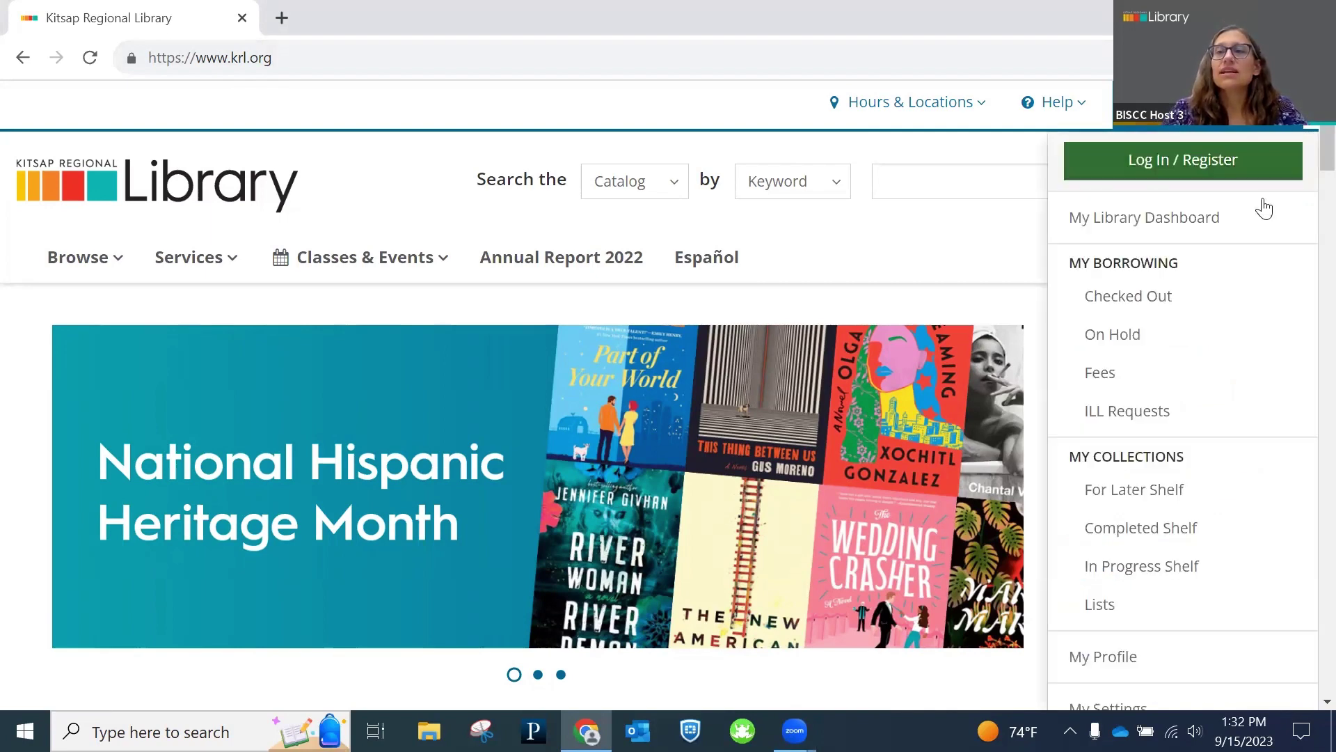
{"action": "left_click", "coordinate": [1065, 169]}
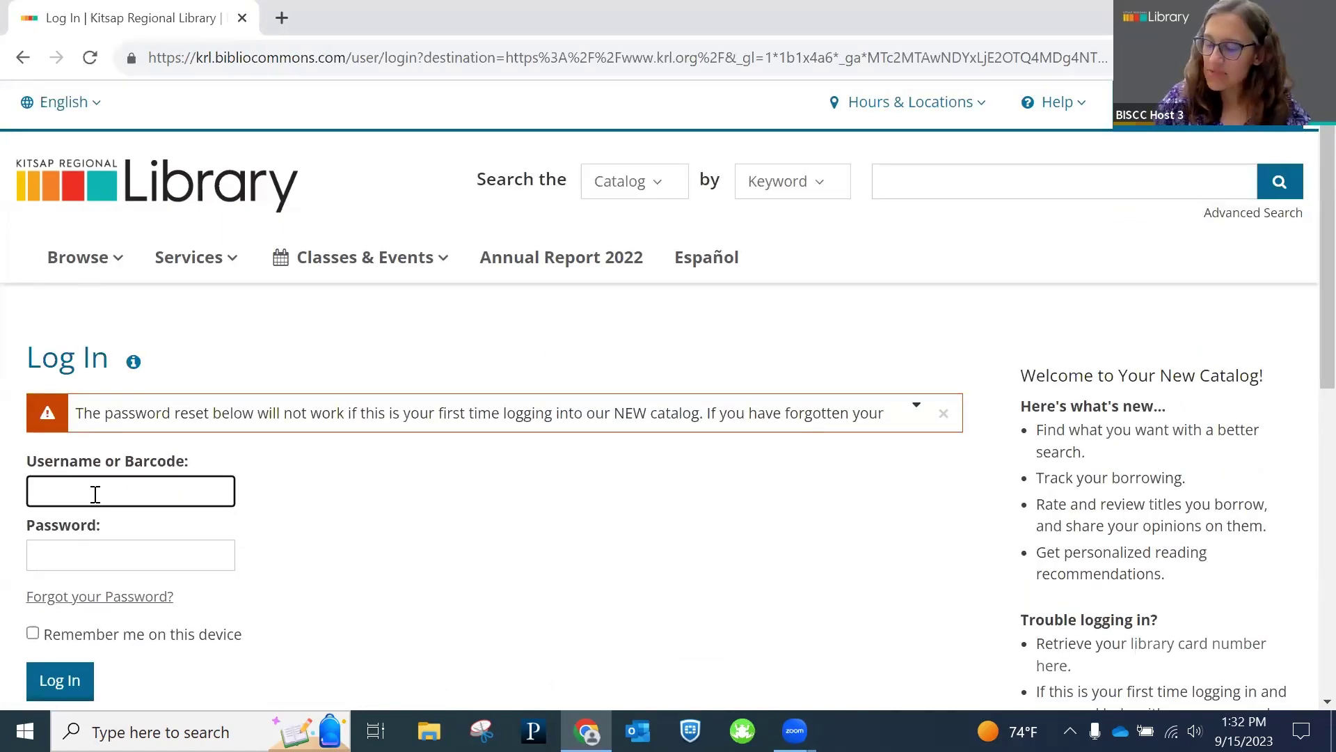
{"action": "type", "text": "bistaff2023"}
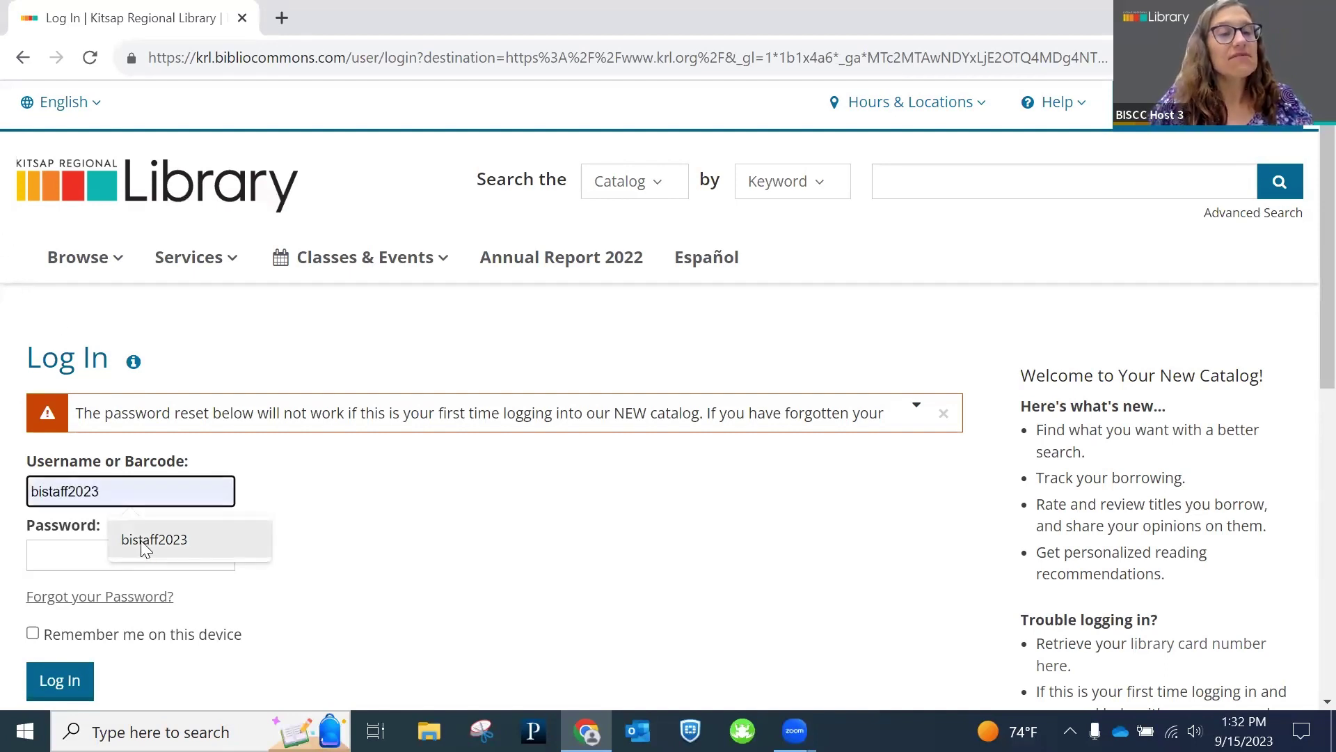
{"action": "left_click", "coordinate": [144, 546]}
{"action": "left_click", "coordinate": [94, 549]}
{"action": "type", "text": "****"}
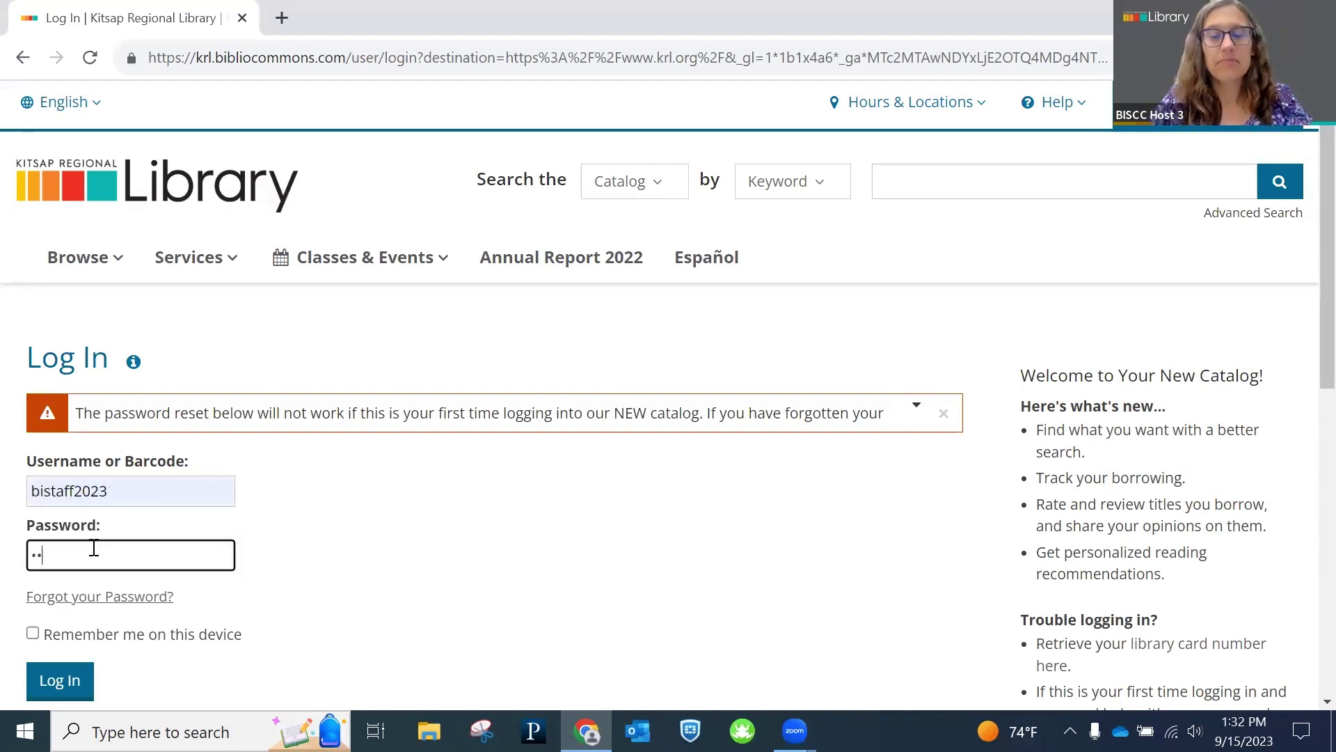
{"action": "left_click", "coordinate": [56, 683]}
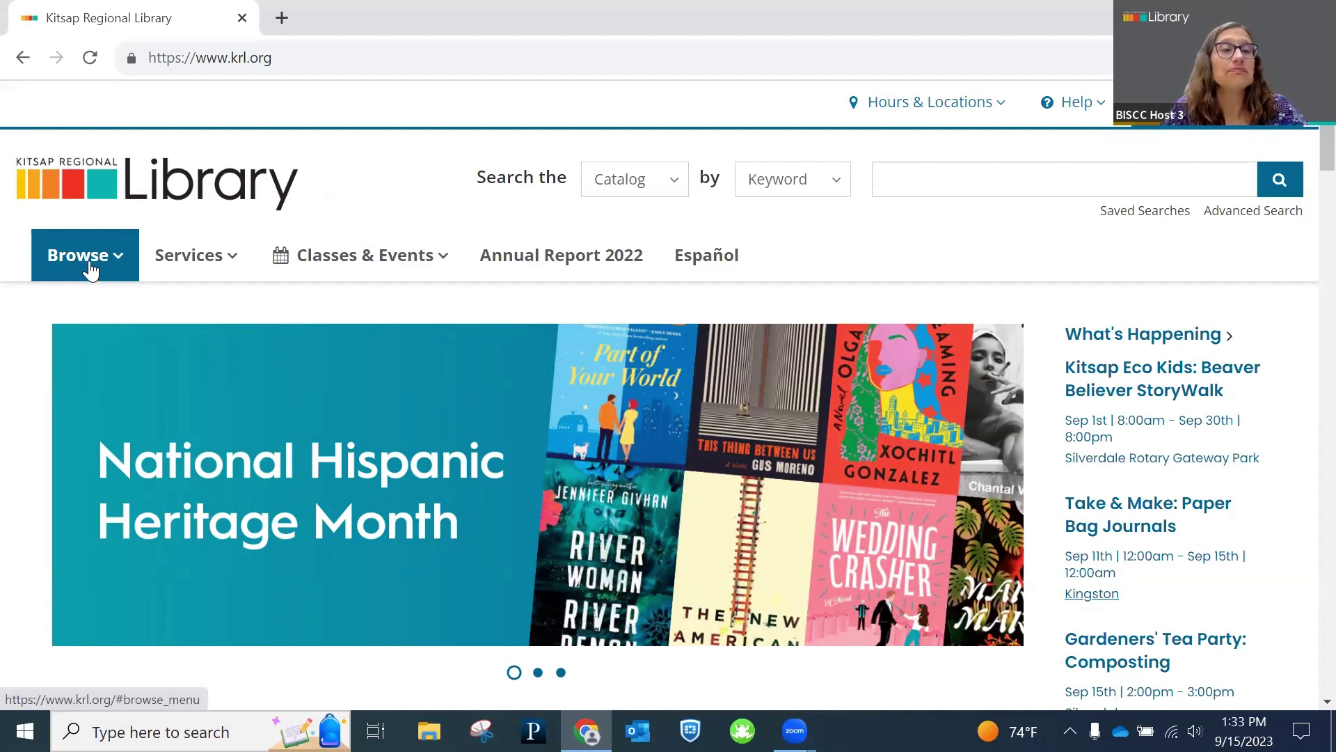
Step: Open the catalog's New titles from the In Demand group and look over the just-arrived items and related categories
{"action": "left_click", "coordinate": [90, 269]}
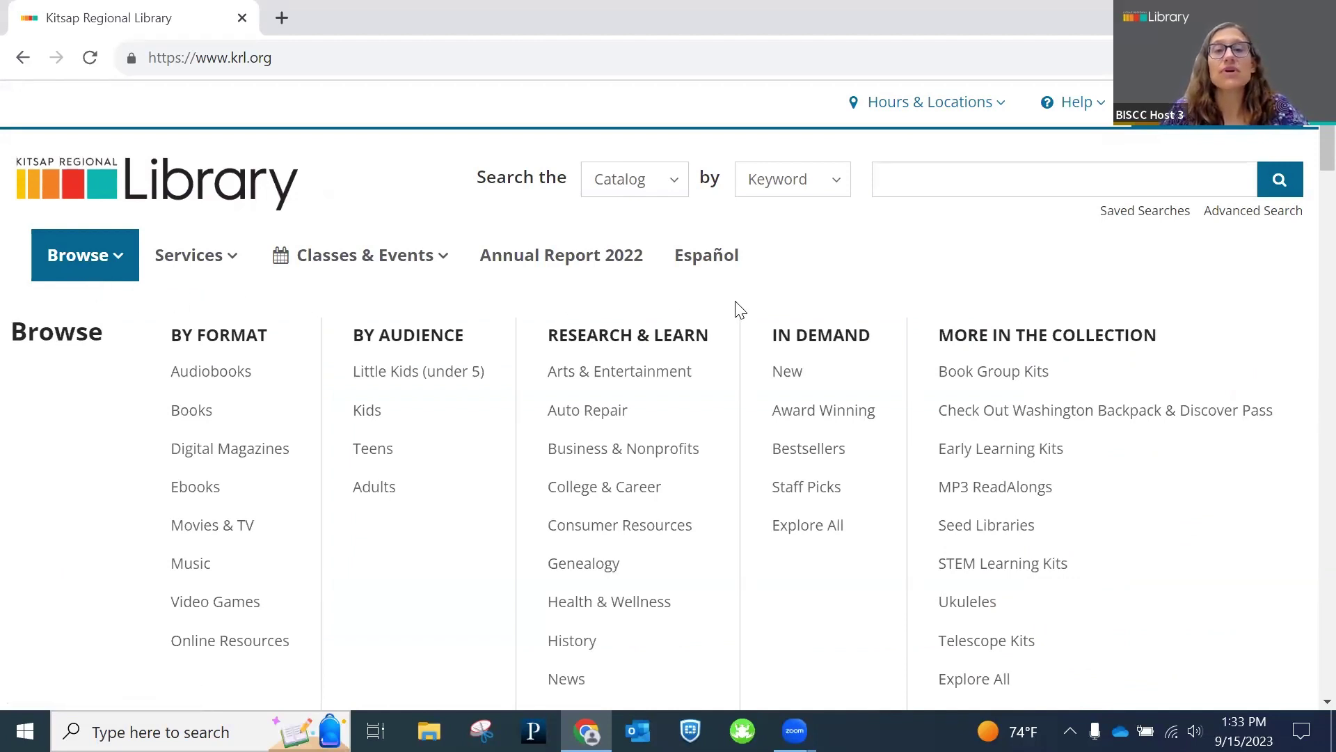
{"action": "left_click", "coordinate": [812, 378]}
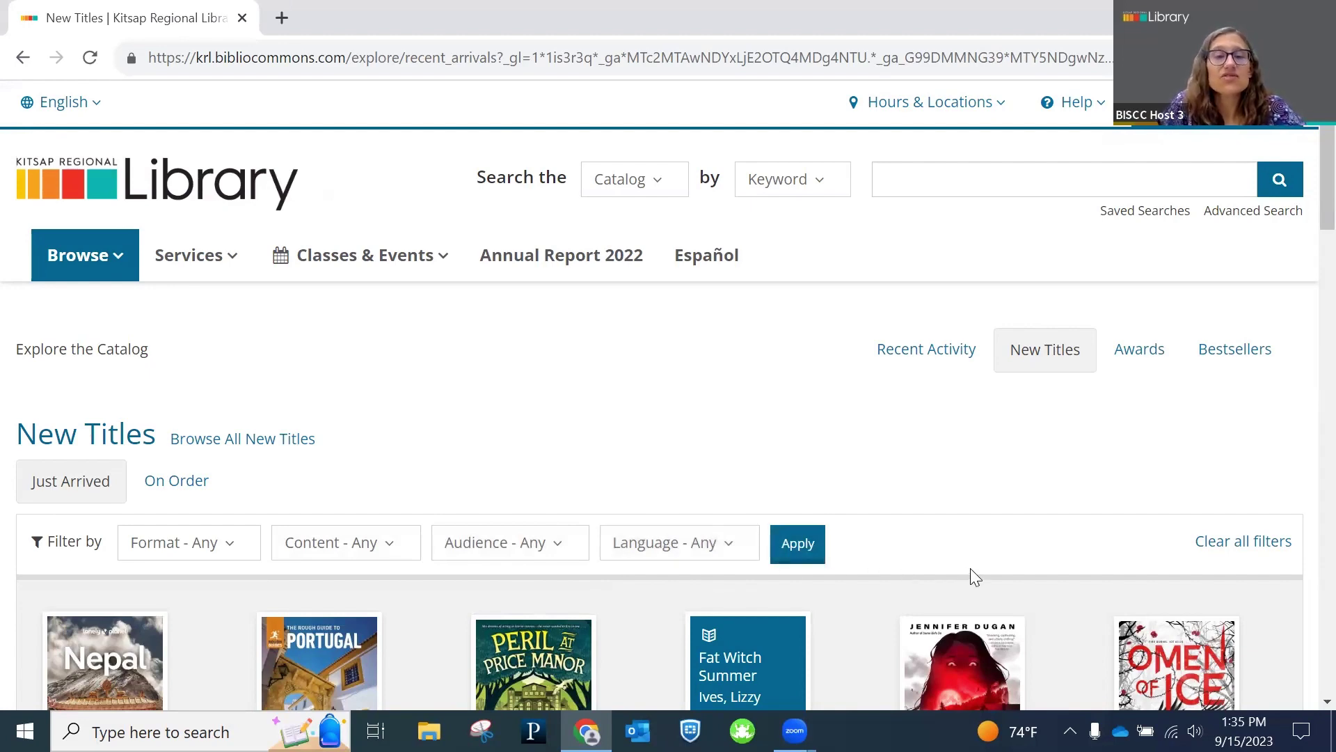
{"action": "scroll", "coordinate": [1002, 568], "scroll_direction": "down", "scroll_amount": 3}
{"action": "scroll", "coordinate": [1044, 571], "scroll_direction": "down", "scroll_amount": 10}
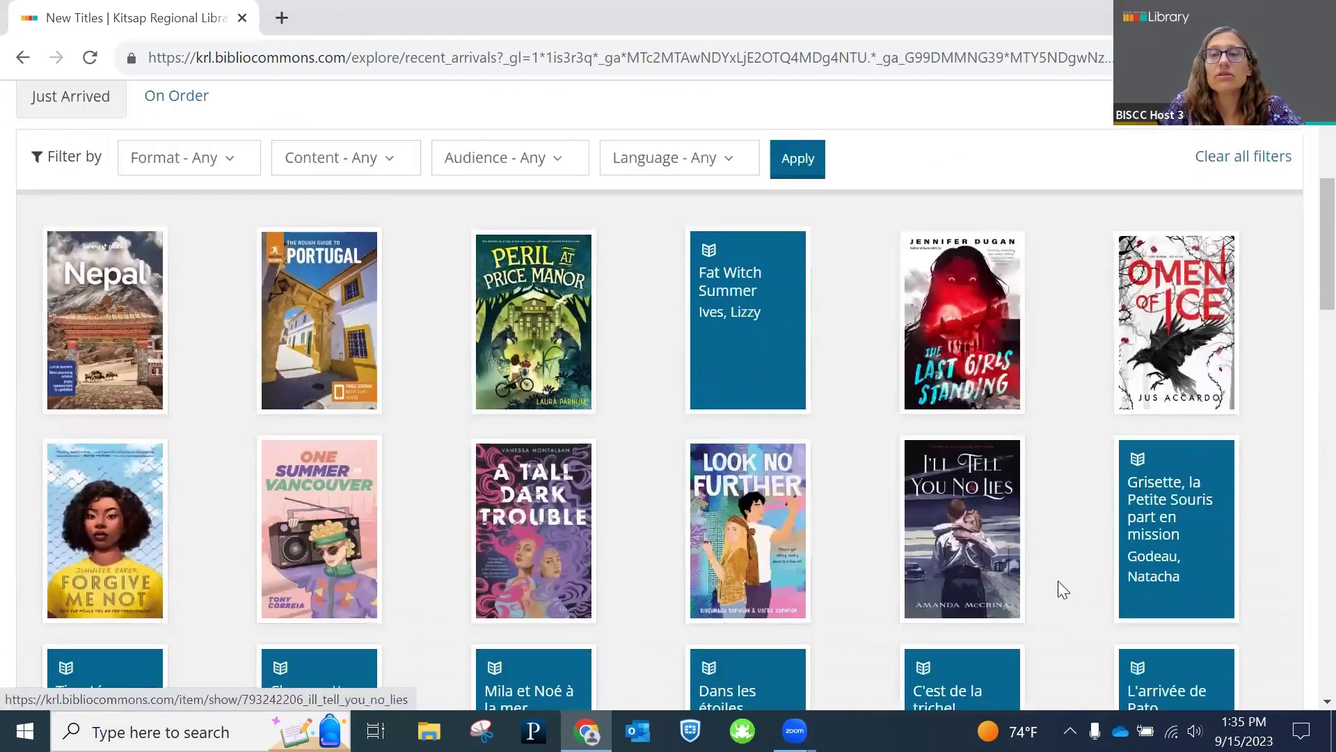
{"action": "scroll", "coordinate": [1071, 583], "scroll_direction": "down", "scroll_amount": 8}
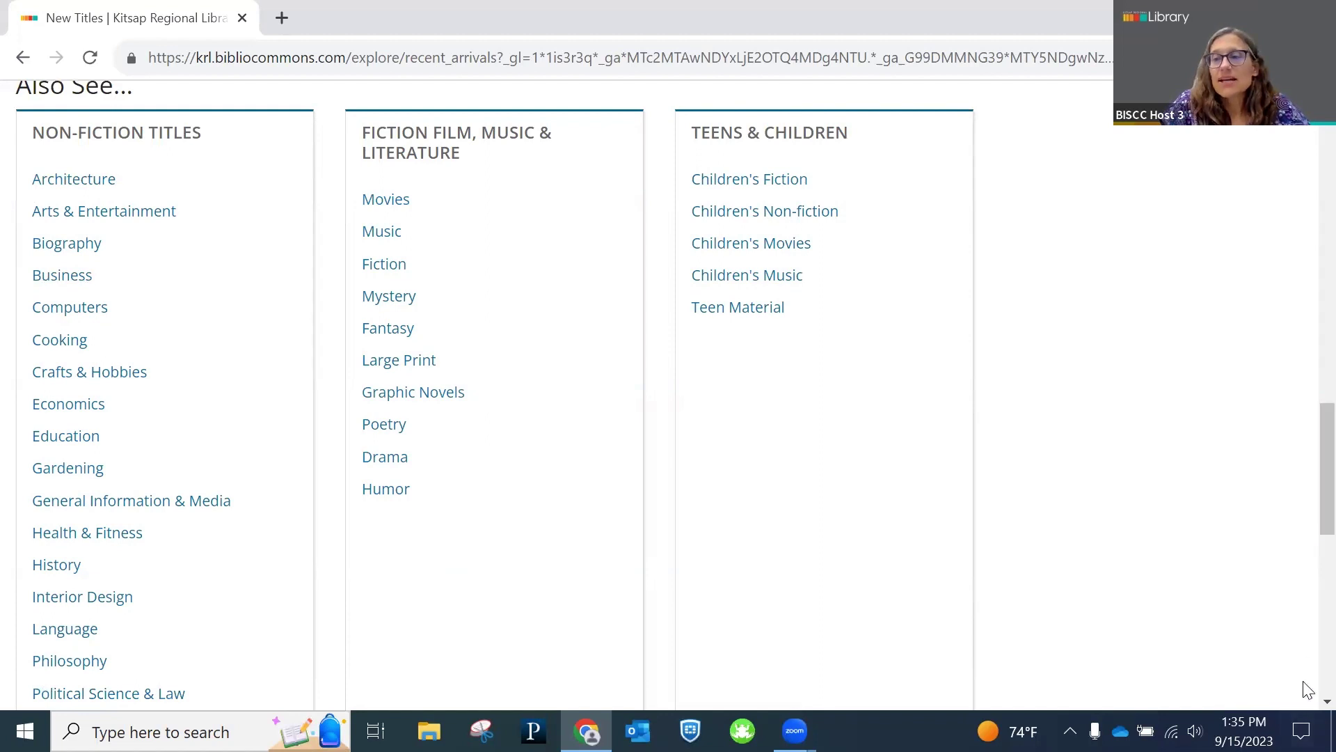
{"action": "scroll", "coordinate": [1238, 597], "scroll_direction": "down", "scroll_amount": 1}
{"action": "scroll", "coordinate": [1243, 600], "scroll_direction": "down", "scroll_amount": 2}
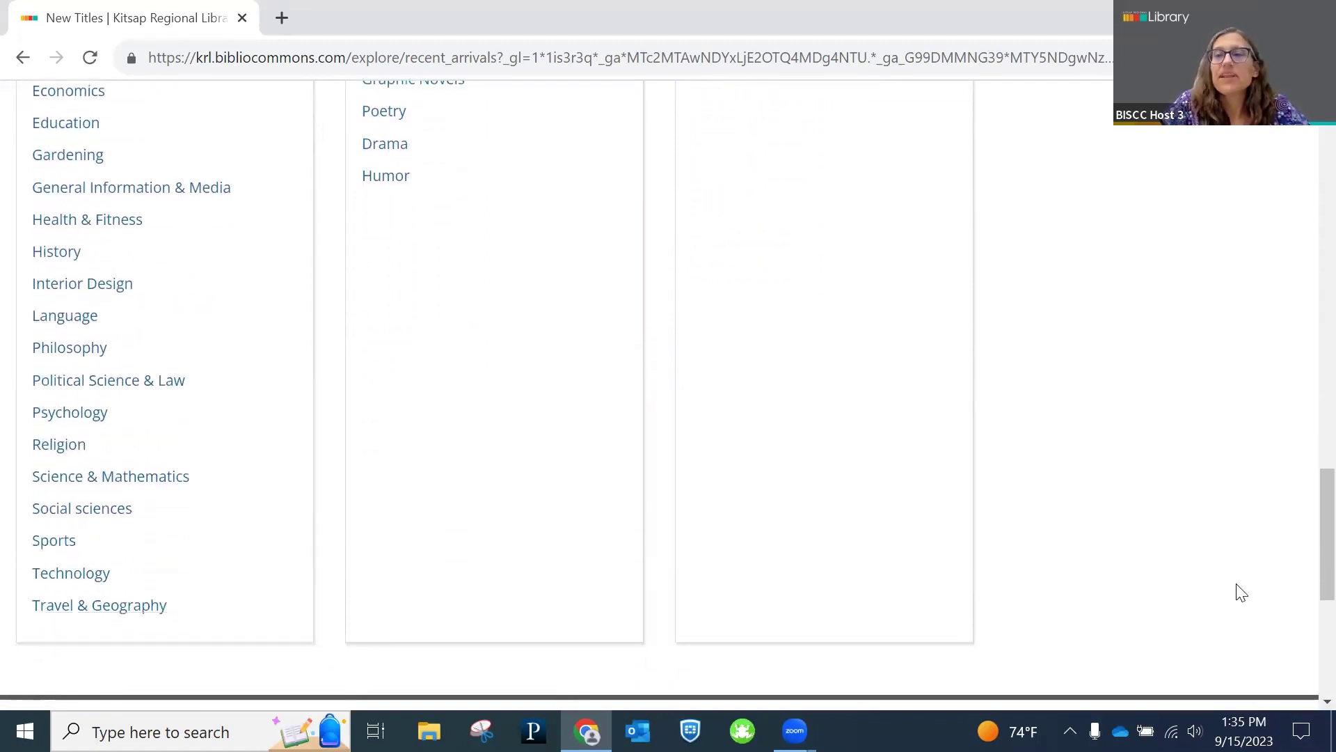
{"action": "scroll", "coordinate": [1242, 592], "scroll_direction": "up", "scroll_amount": 8}
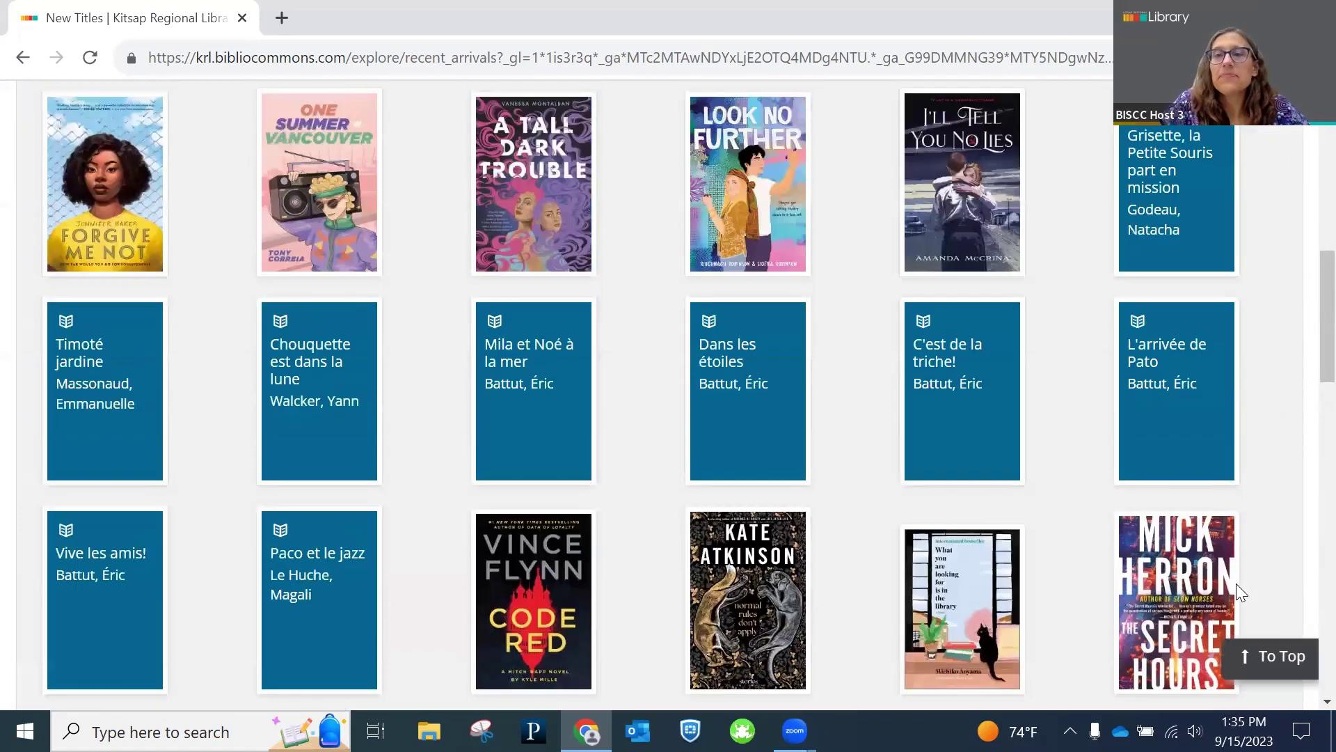
{"action": "scroll", "coordinate": [1241, 593], "scroll_direction": "up", "scroll_amount": 6}
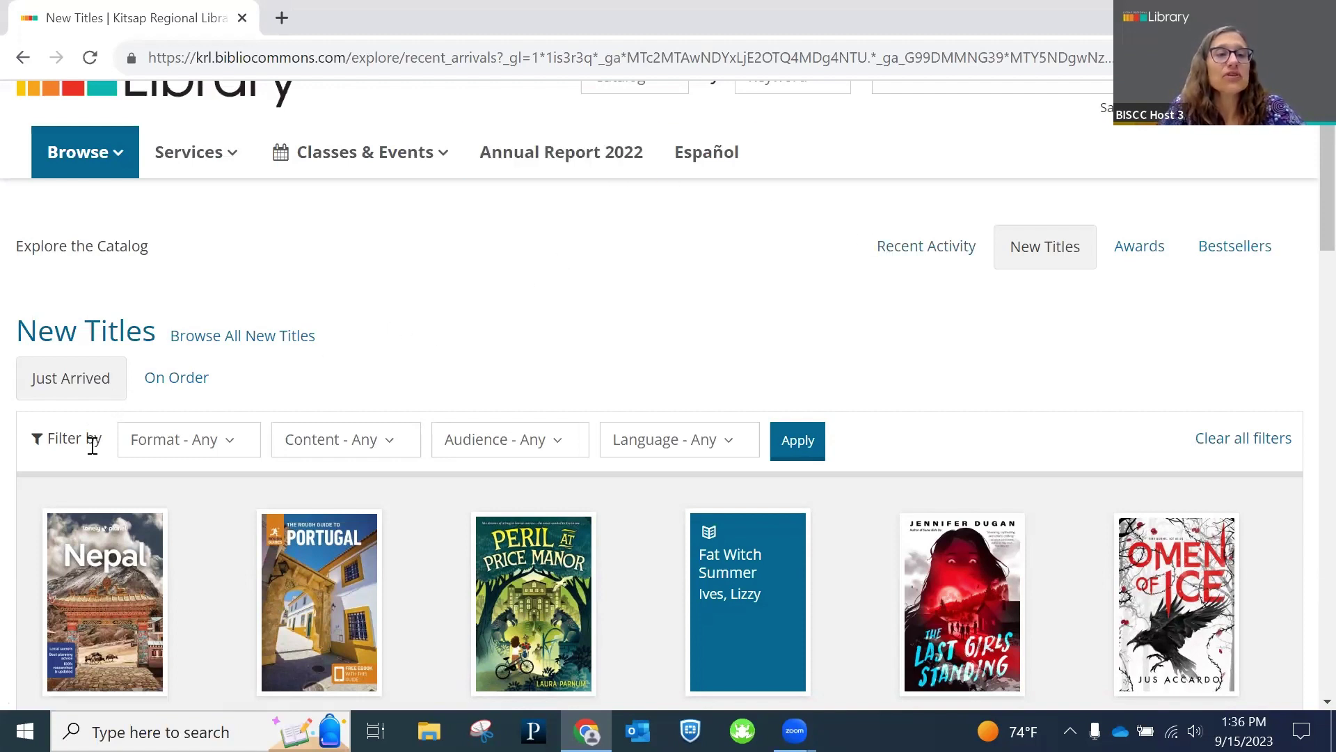
Step: Review the available formats for the new titles and set the format filter to Book
{"action": "left_click", "coordinate": [231, 446]}
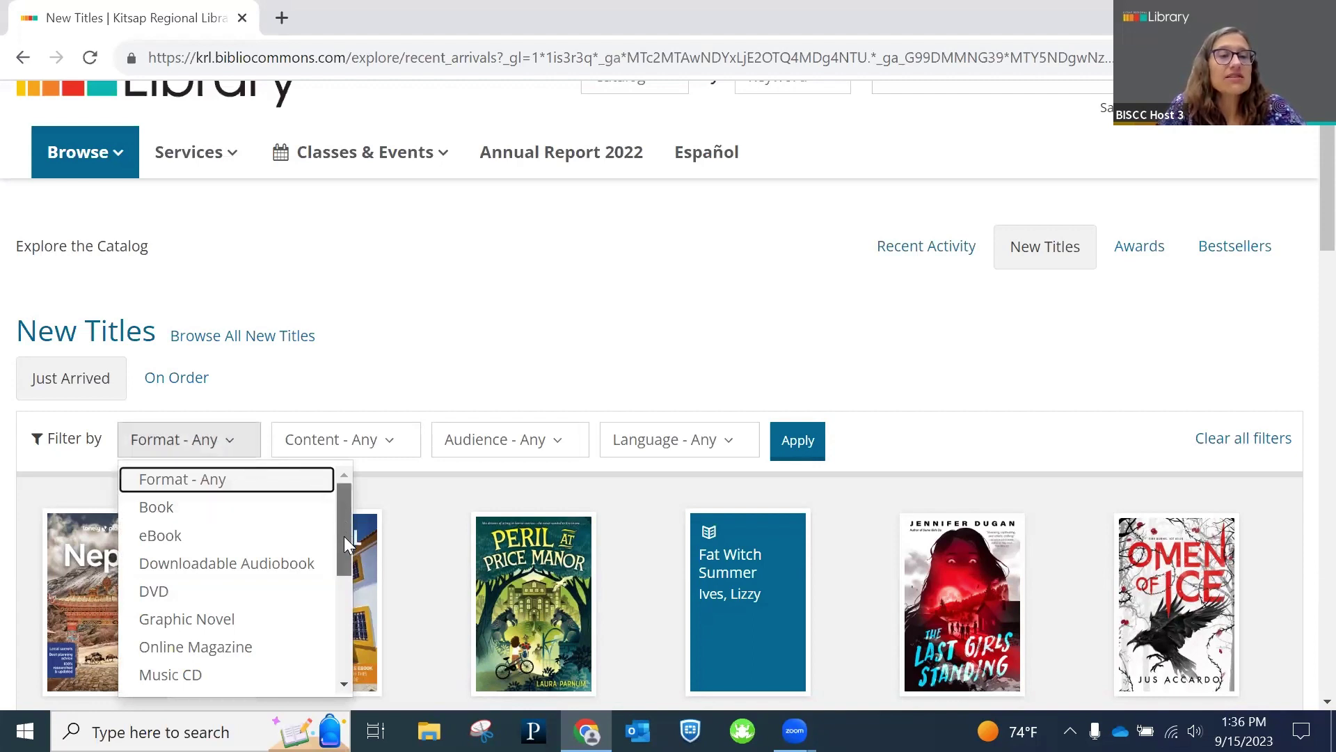
{"action": "scroll", "coordinate": [344, 535], "scroll_direction": "down", "scroll_amount": 3}
{"action": "scroll", "coordinate": [341, 538], "scroll_direction": "up", "scroll_amount": 1}
{"action": "scroll", "coordinate": [339, 539], "scroll_direction": "down", "scroll_amount": 1}
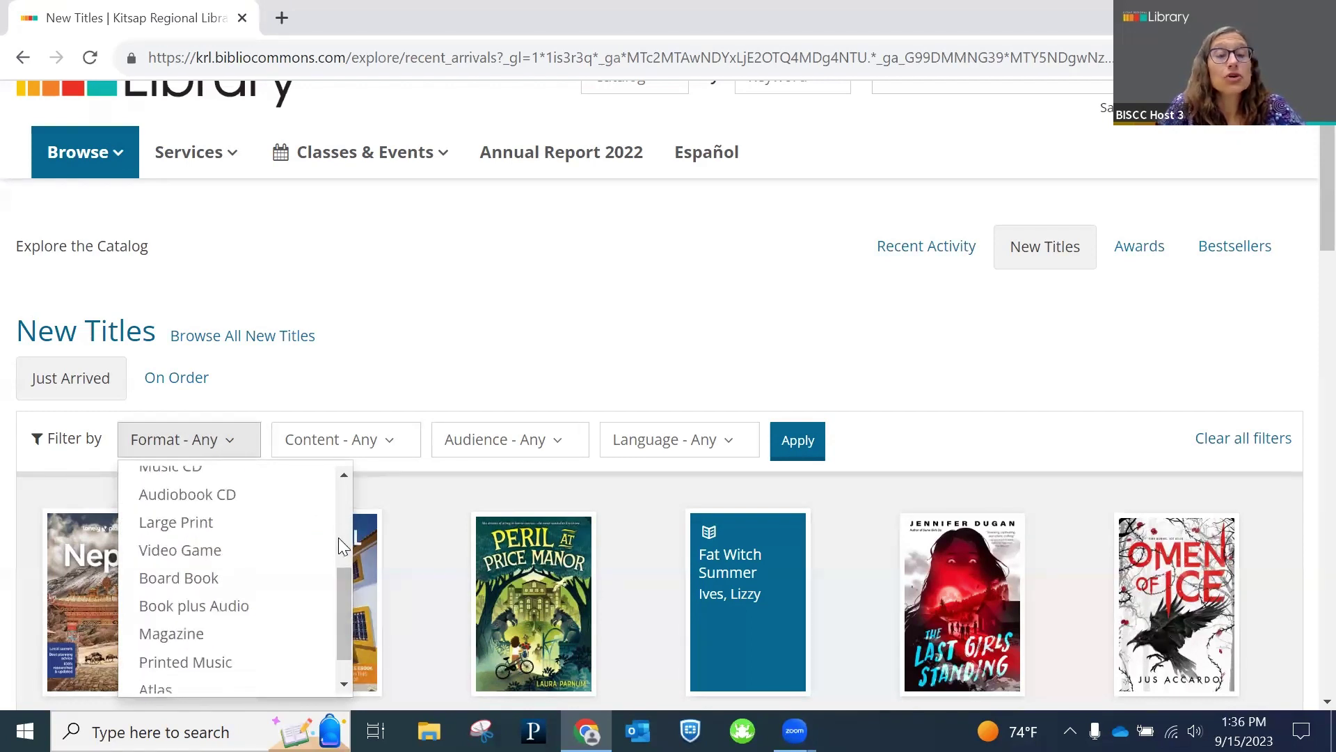
{"action": "scroll", "coordinate": [342, 545], "scroll_direction": "down", "scroll_amount": 1}
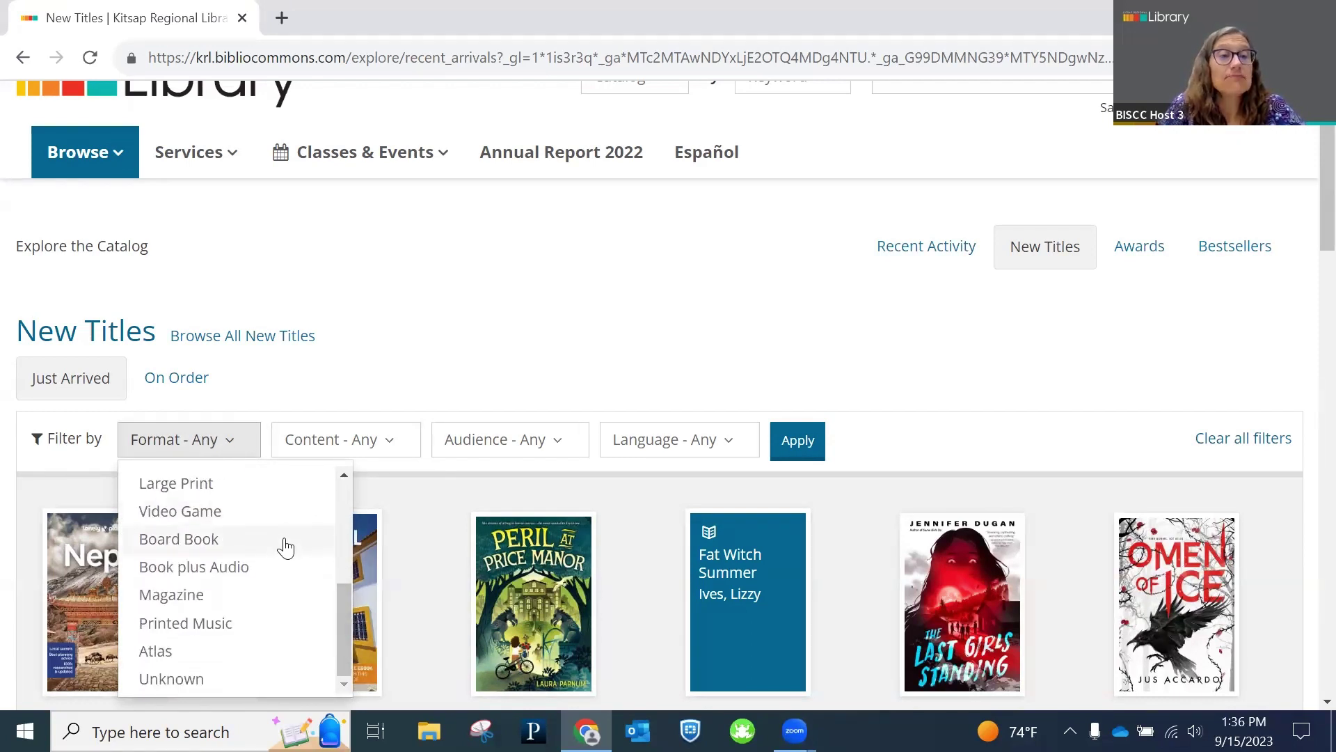
{"action": "scroll", "coordinate": [284, 548], "scroll_direction": "up", "scroll_amount": 2}
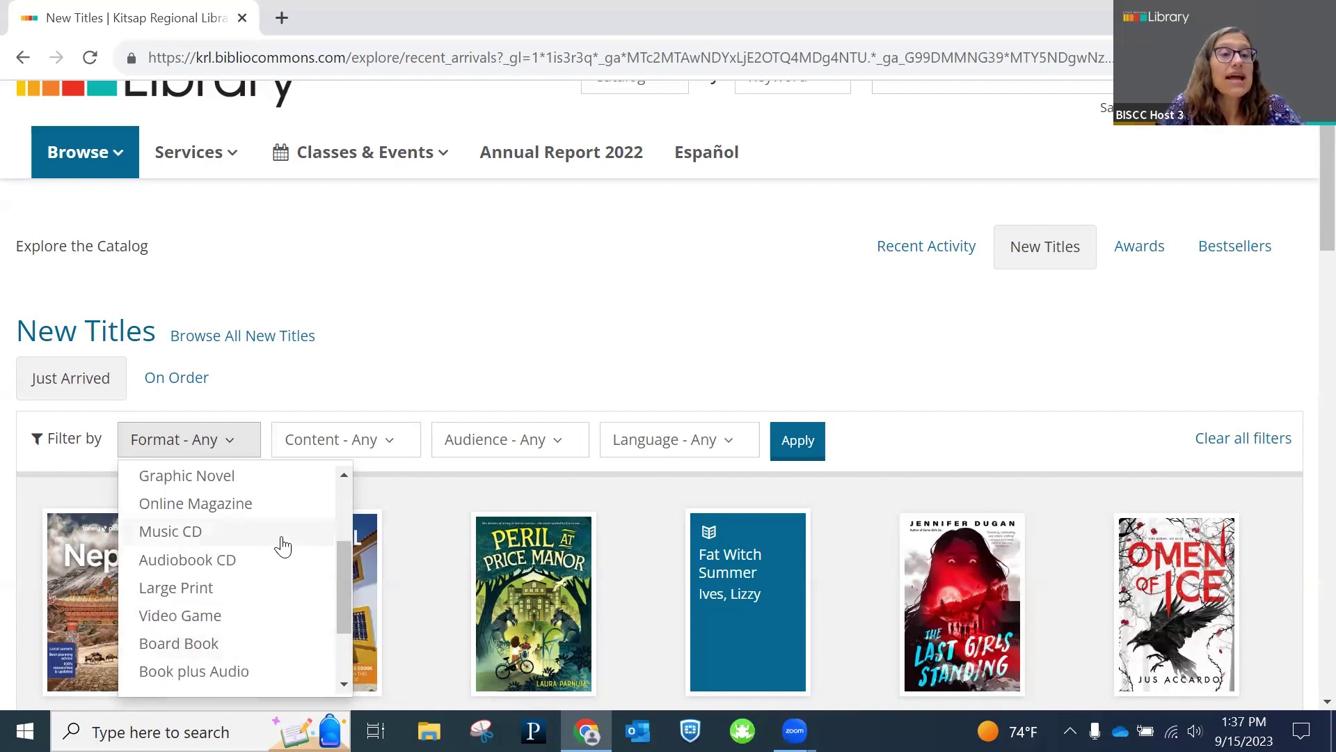
{"action": "scroll", "coordinate": [283, 546], "scroll_direction": "up", "scroll_amount": 2}
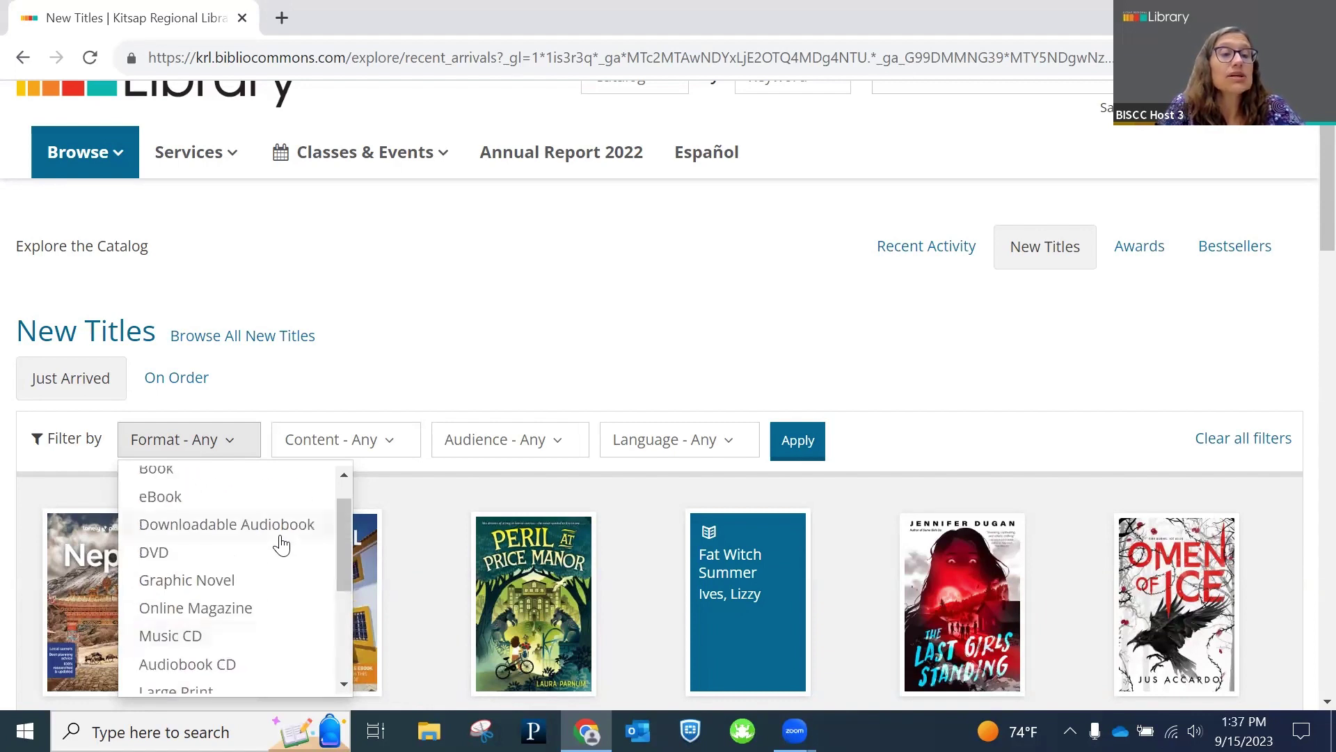
{"action": "scroll", "coordinate": [282, 546], "scroll_direction": "up", "scroll_amount": 1}
{"action": "left_click", "coordinate": [201, 508]}
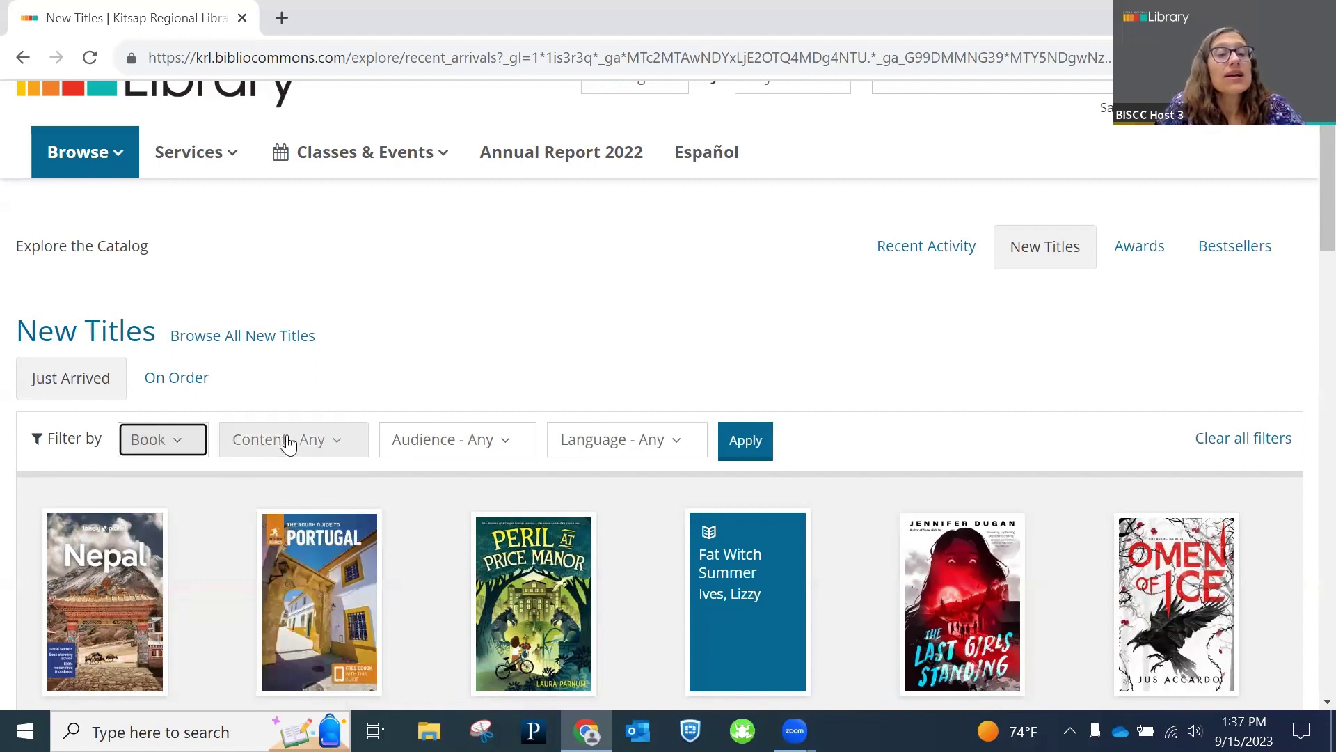
Step: Set the new titles' content filter to Fiction and the audience filter to Adult
{"action": "left_click", "coordinate": [331, 446]}
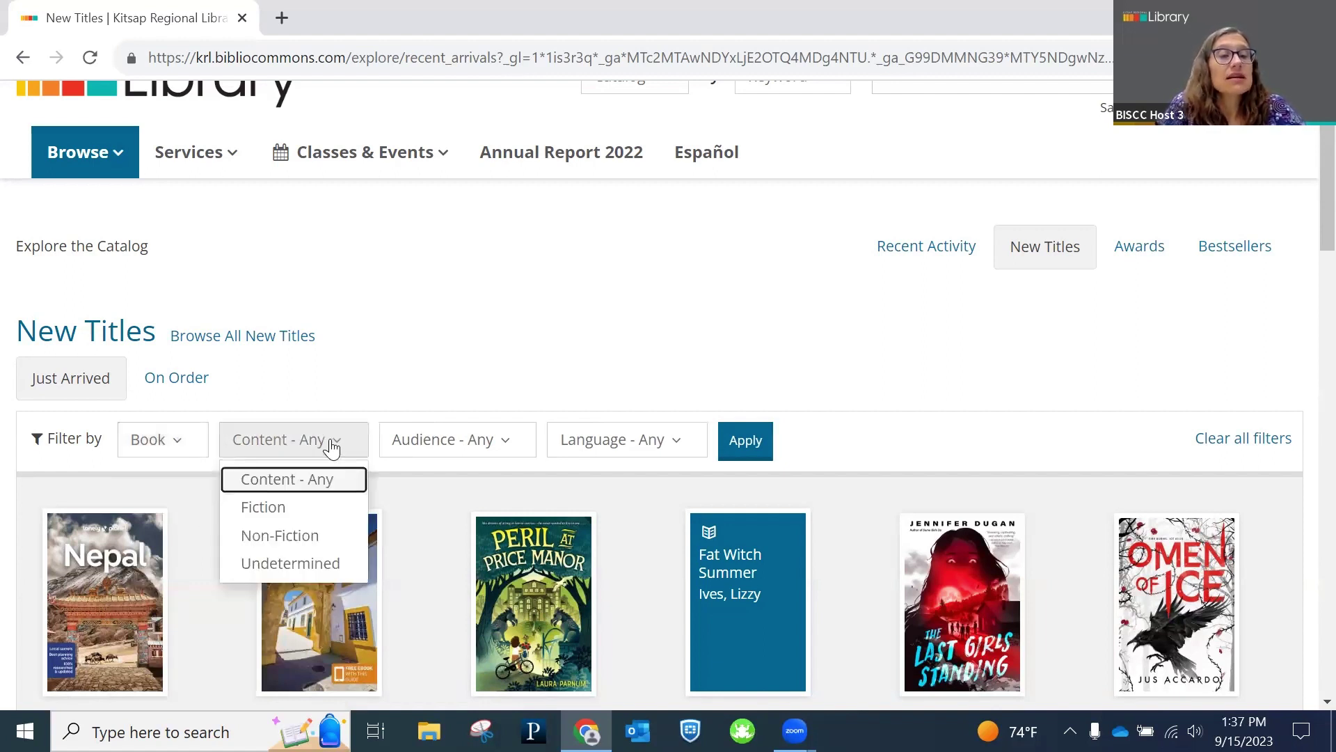
{"action": "right_click", "coordinate": [298, 514]}
{"action": "key", "text": "Escape"}
{"action": "left_click", "coordinate": [269, 507]}
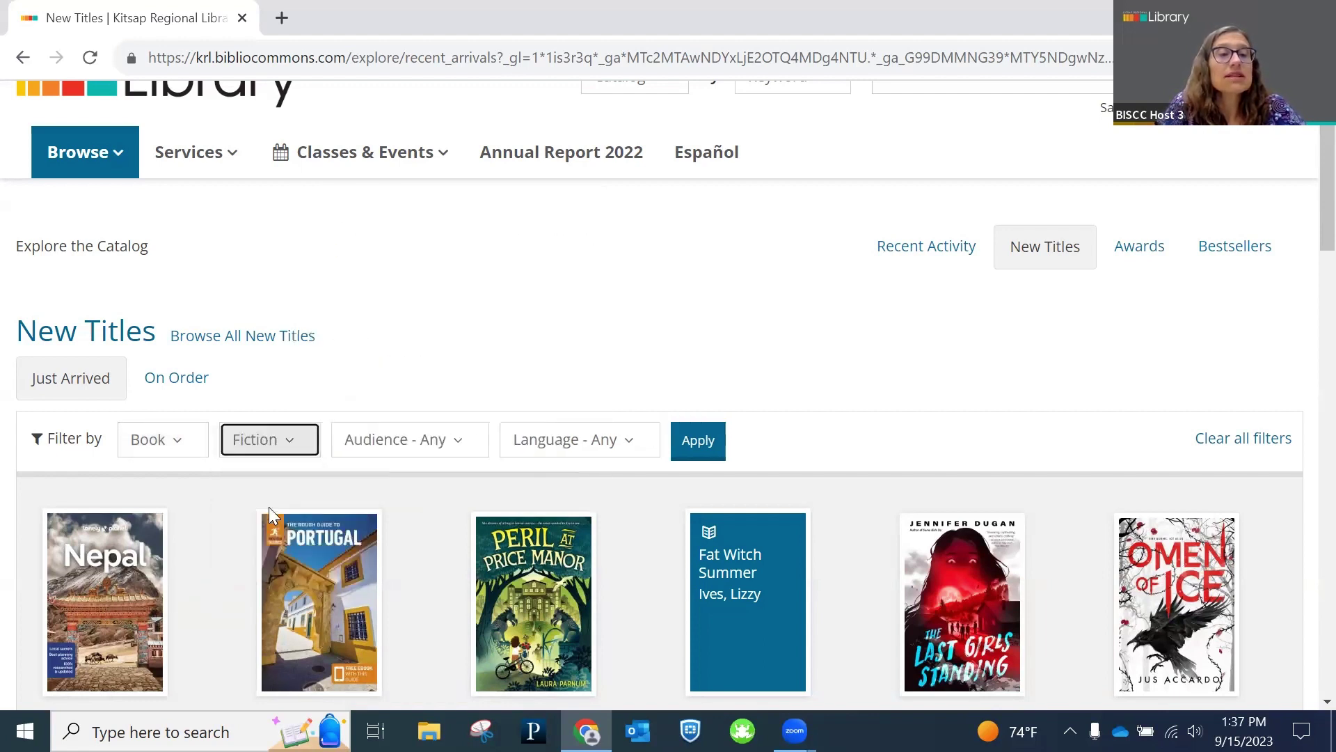
{"action": "left_click", "coordinate": [442, 446]}
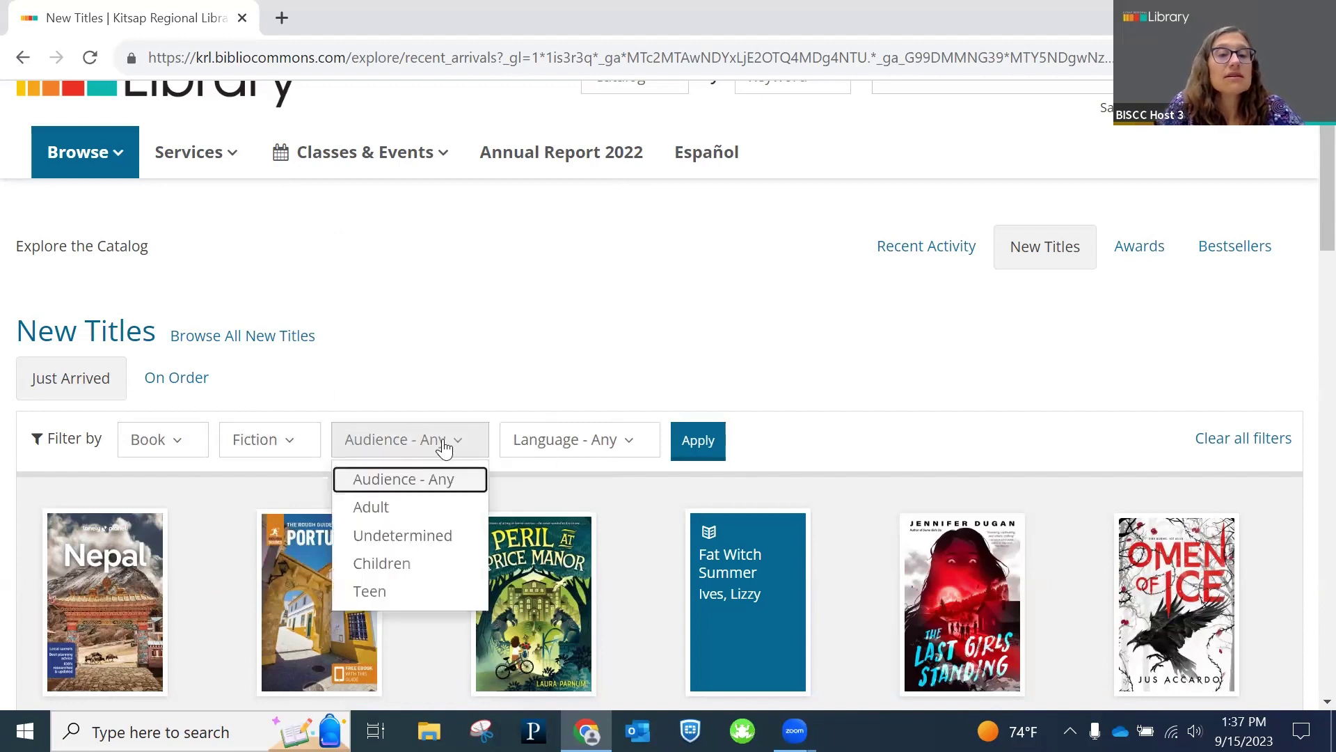
{"action": "left_click", "coordinate": [372, 510]}
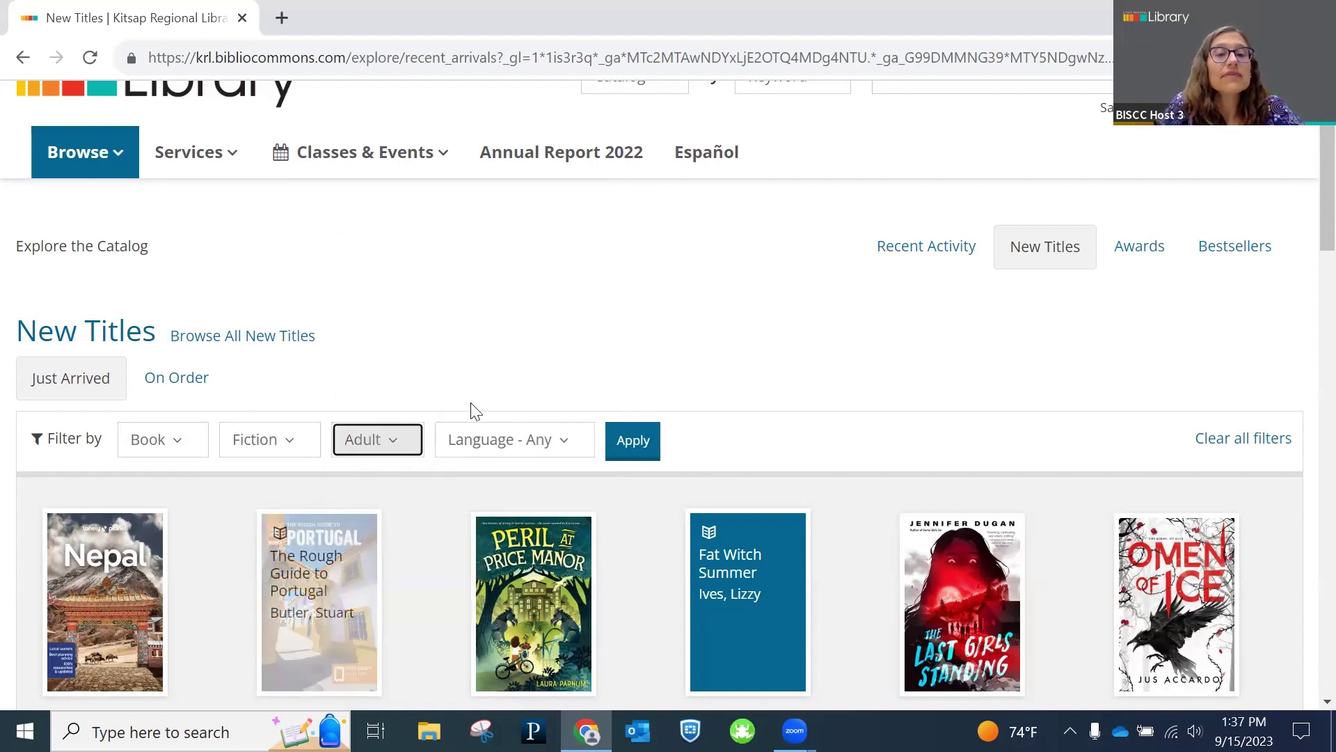
Step: Set the language filter to English and apply all the chosen filters to the new titles
{"action": "left_click", "coordinate": [515, 451]}
{"action": "scroll", "coordinate": [576, 520], "scroll_direction": "down", "scroll_amount": 2}
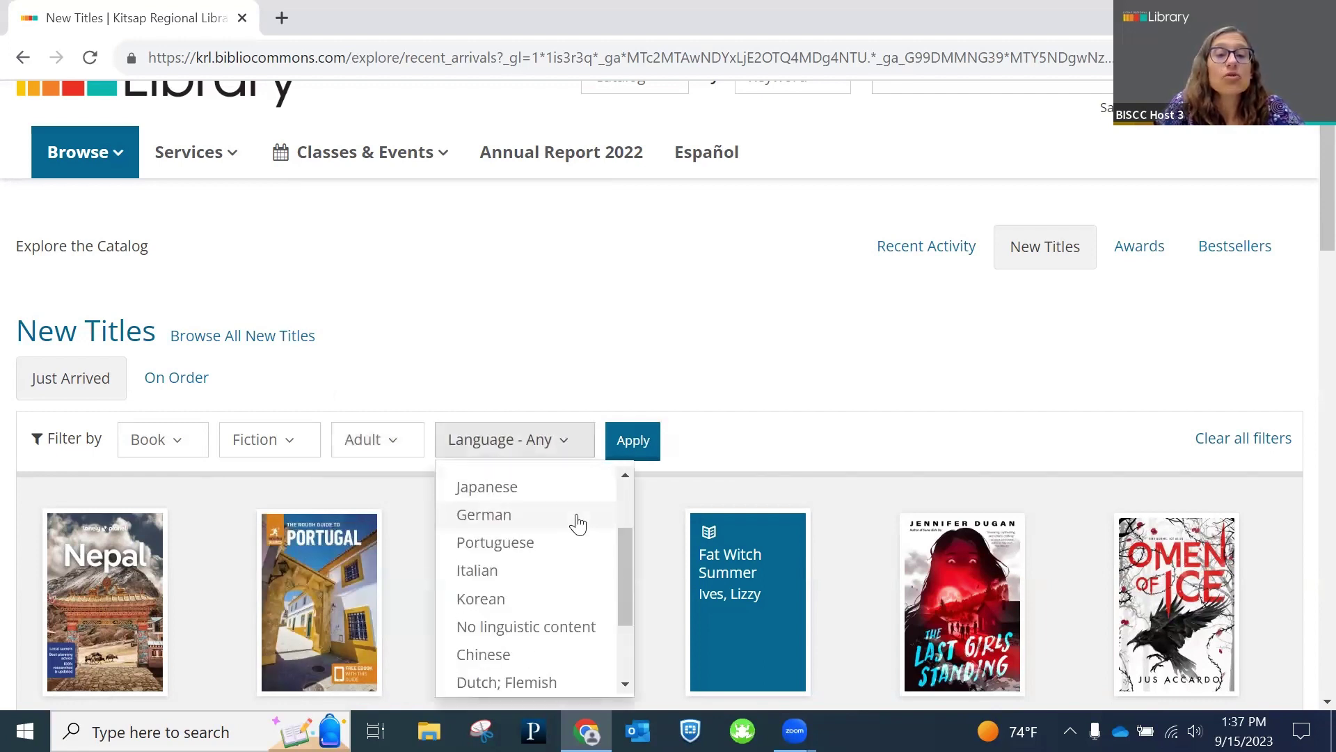
{"action": "scroll", "coordinate": [576, 522], "scroll_direction": "down", "scroll_amount": 3}
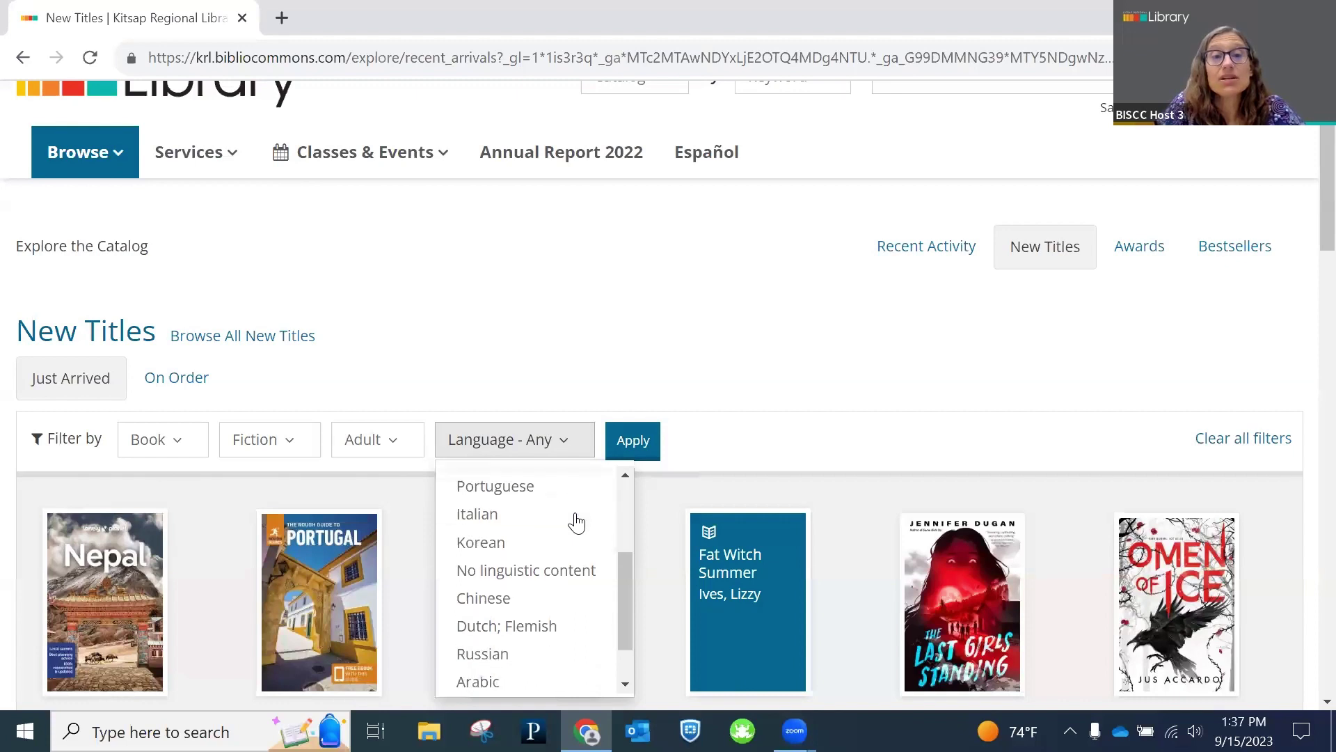
{"action": "scroll", "coordinate": [576, 521], "scroll_direction": "up", "scroll_amount": 3}
{"action": "scroll", "coordinate": [567, 516], "scroll_direction": "up", "scroll_amount": 3}
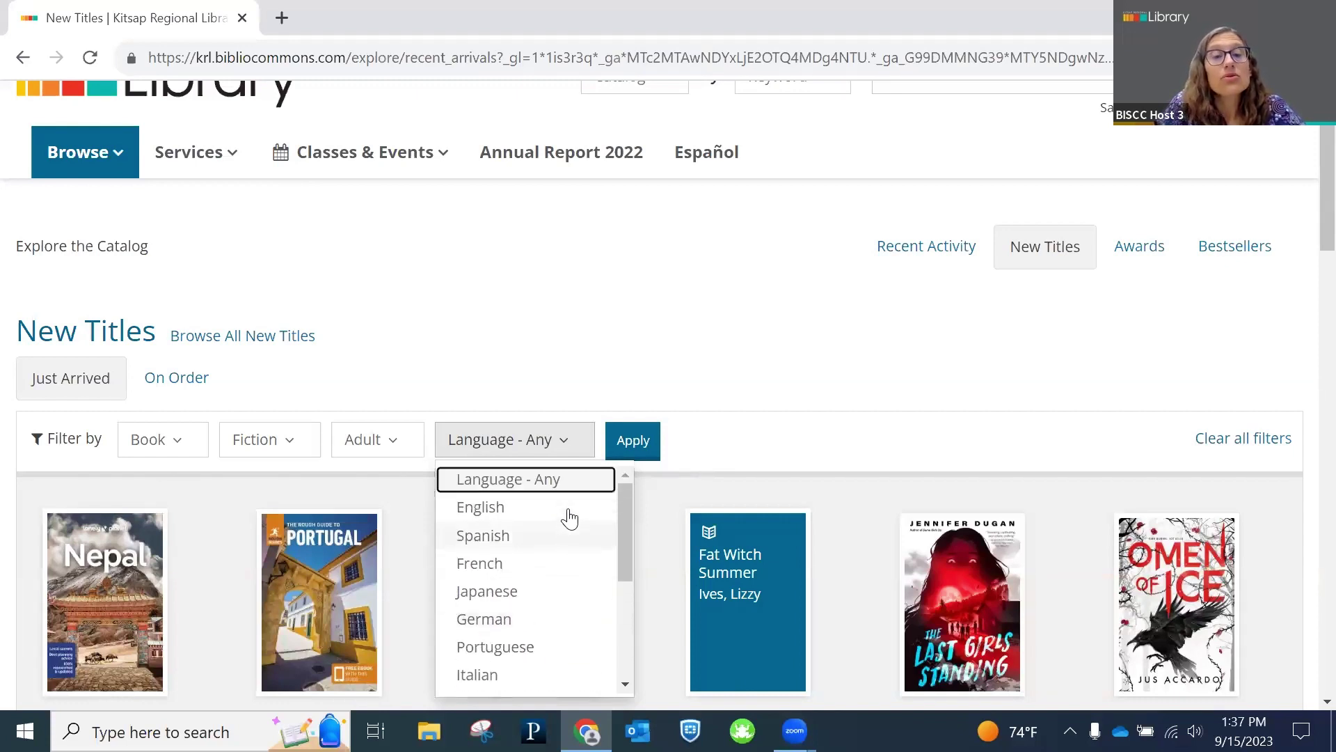
{"action": "left_click", "coordinate": [529, 508]}
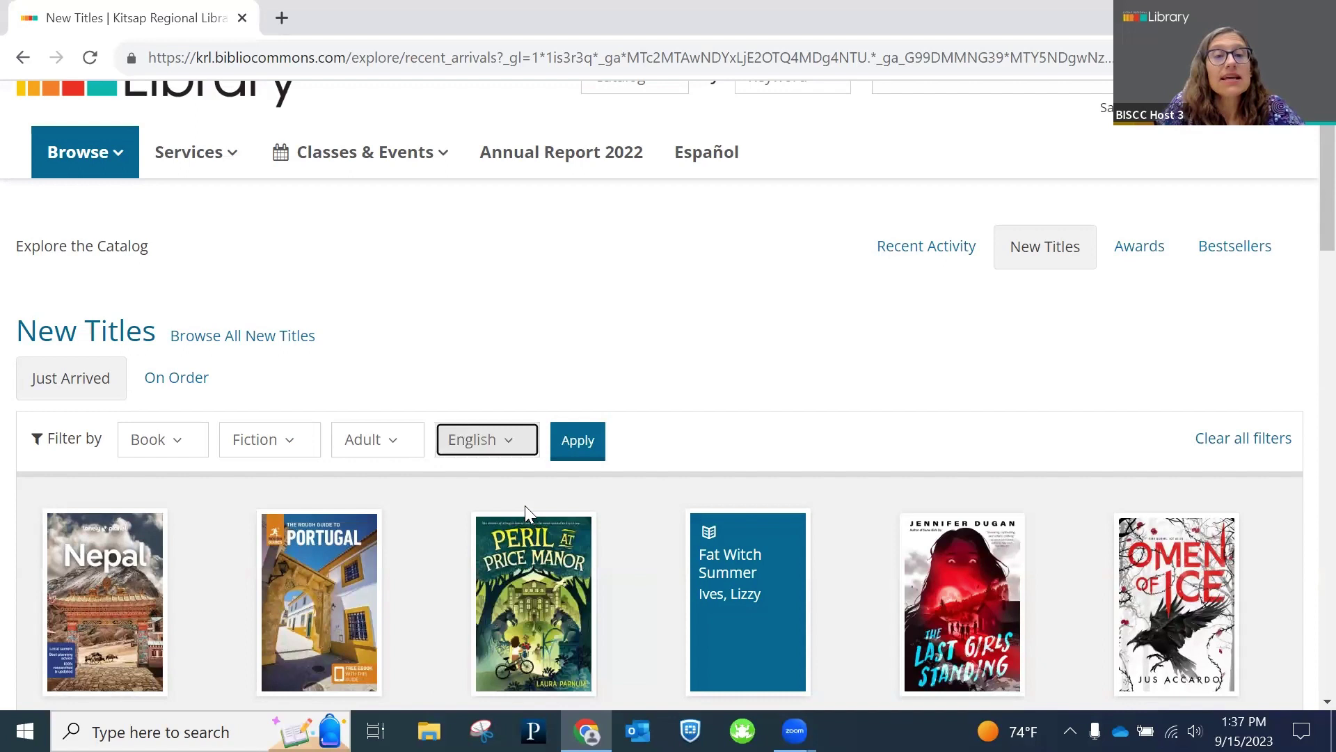
{"action": "left_click", "coordinate": [577, 442]}
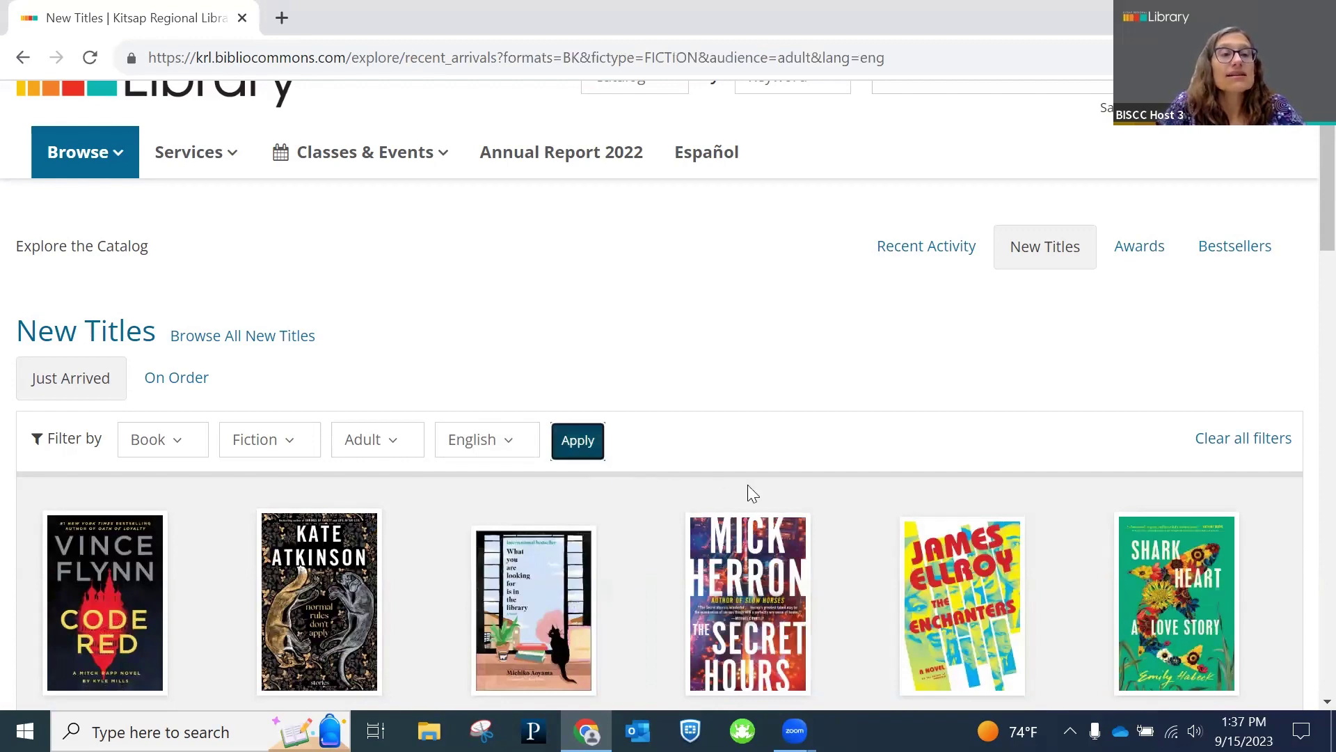
Step: Look through the filtered new titles and open the full list of all new titles
{"action": "scroll", "coordinate": [780, 405], "scroll_direction": "down", "scroll_amount": 2}
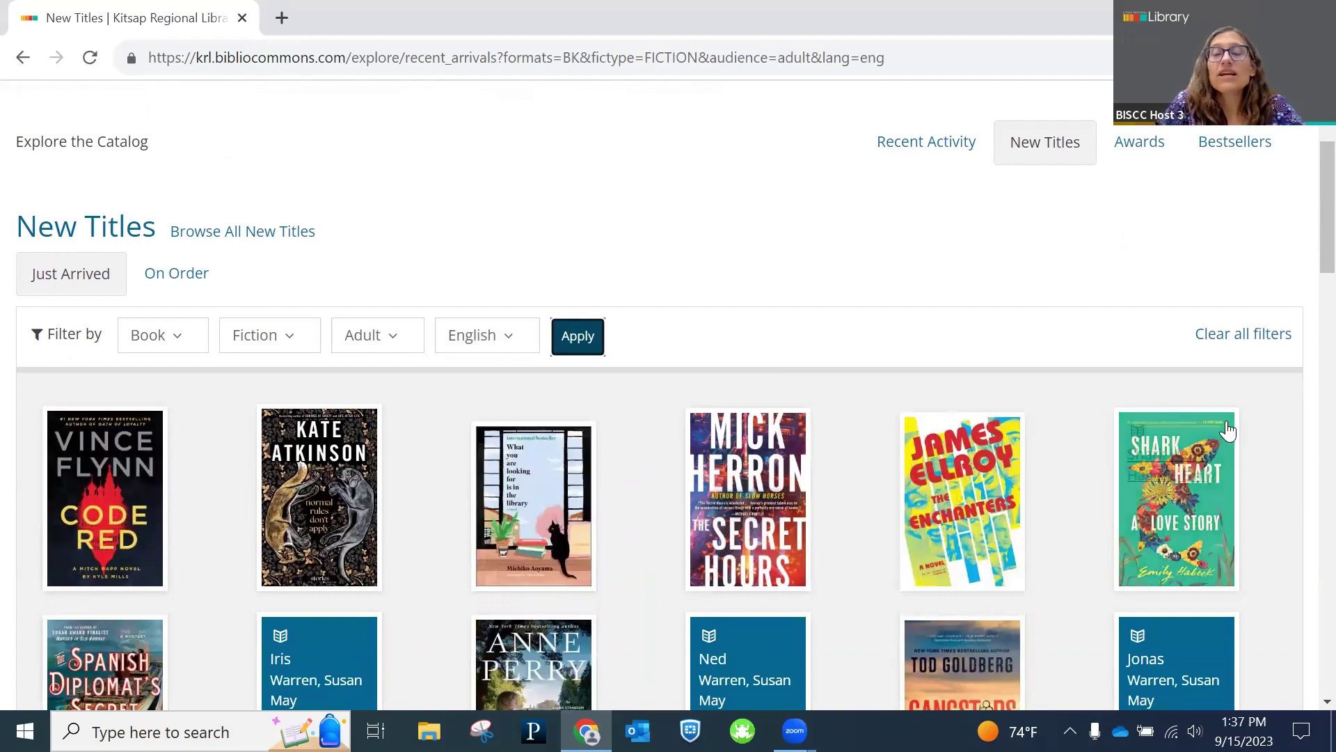
{"action": "scroll", "coordinate": [1274, 461], "scroll_direction": "down", "scroll_amount": 1}
{"action": "scroll", "coordinate": [1274, 461], "scroll_direction": "down", "scroll_amount": 3}
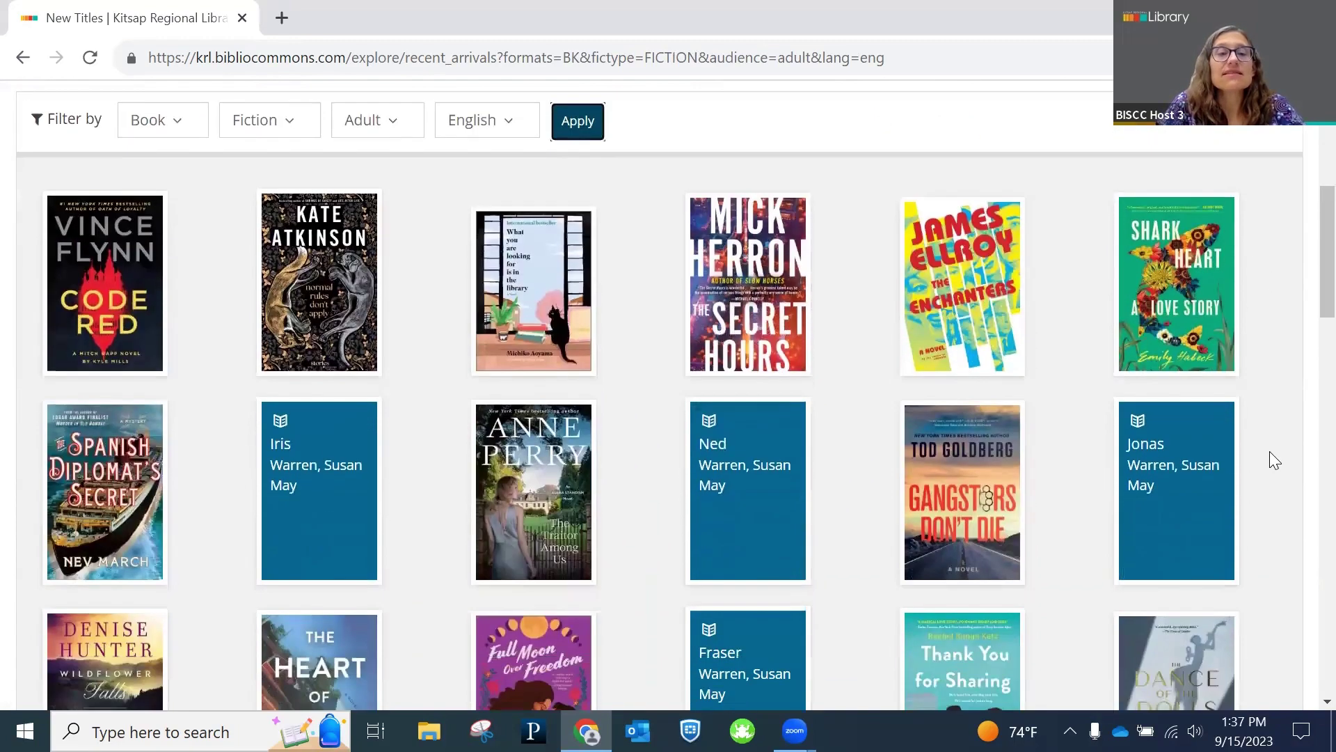
{"action": "scroll", "coordinate": [1274, 461], "scroll_direction": "down", "scroll_amount": 3}
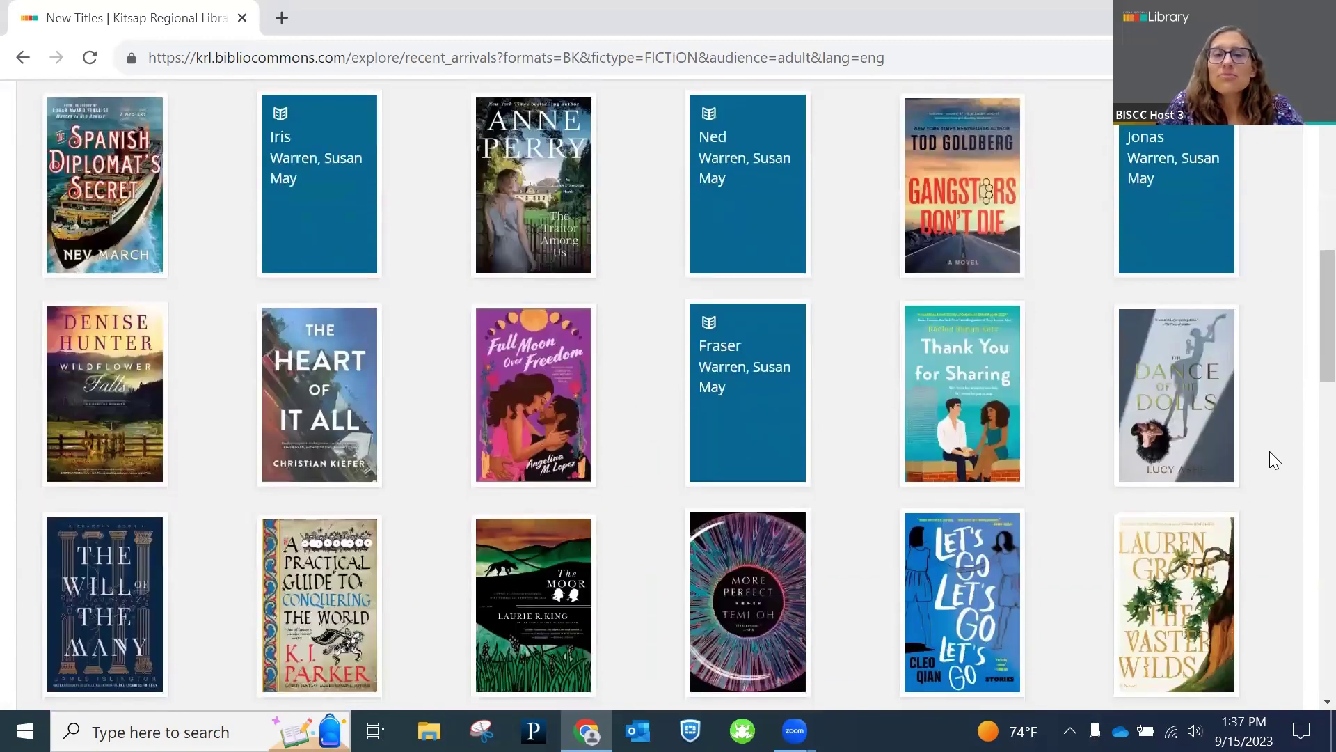
{"action": "scroll", "coordinate": [1275, 461], "scroll_direction": "down", "scroll_amount": 2}
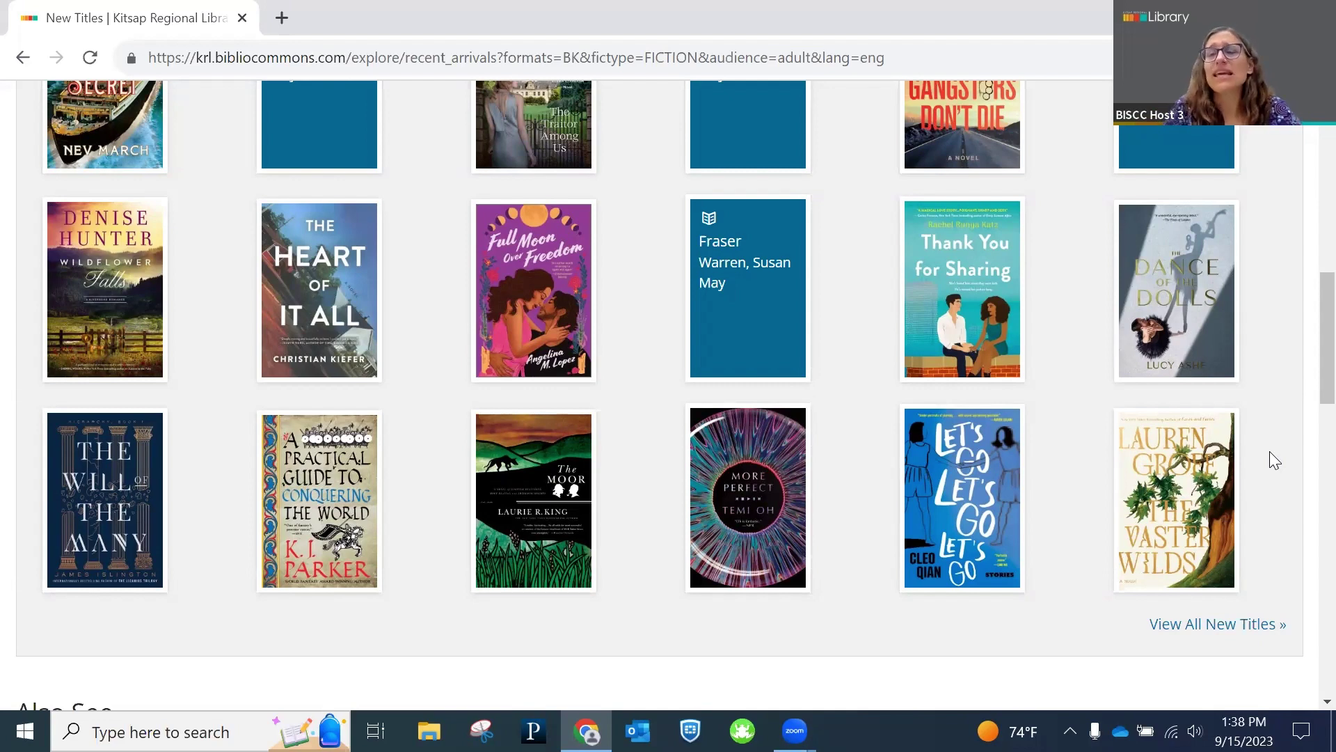
{"action": "left_click", "coordinate": [1210, 629]}
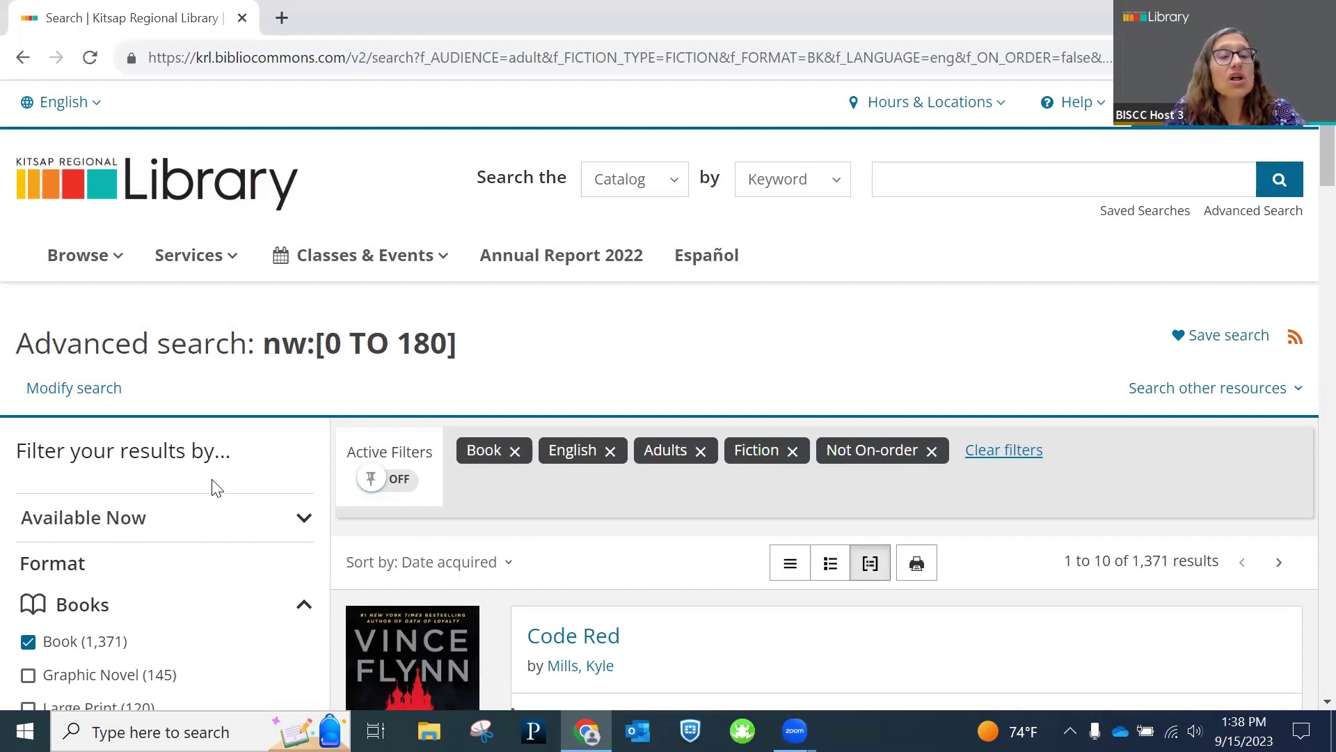
Step: Expand the "New at the library..." filter group for the search results to show its time ranges
{"action": "scroll", "coordinate": [214, 486], "scroll_direction": "down", "scroll_amount": 5}
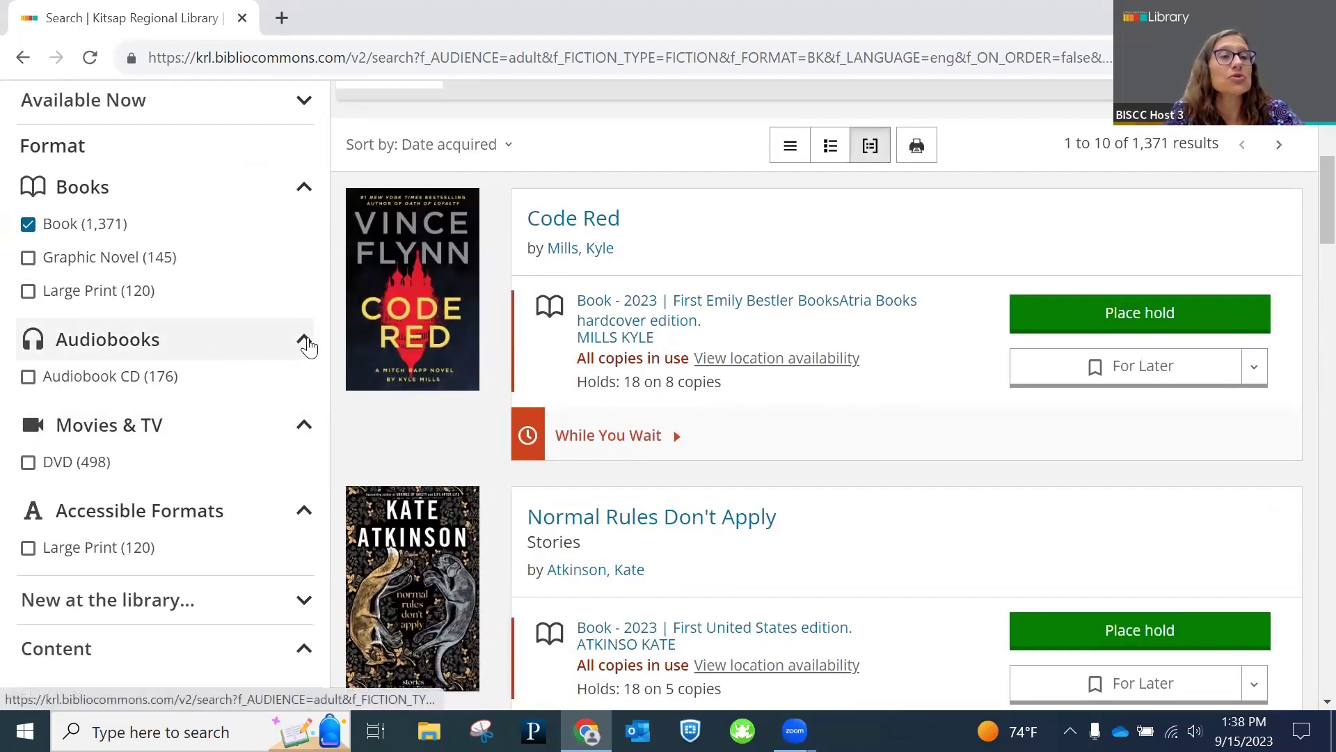
{"action": "scroll", "coordinate": [214, 395], "scroll_direction": "down", "scroll_amount": 1}
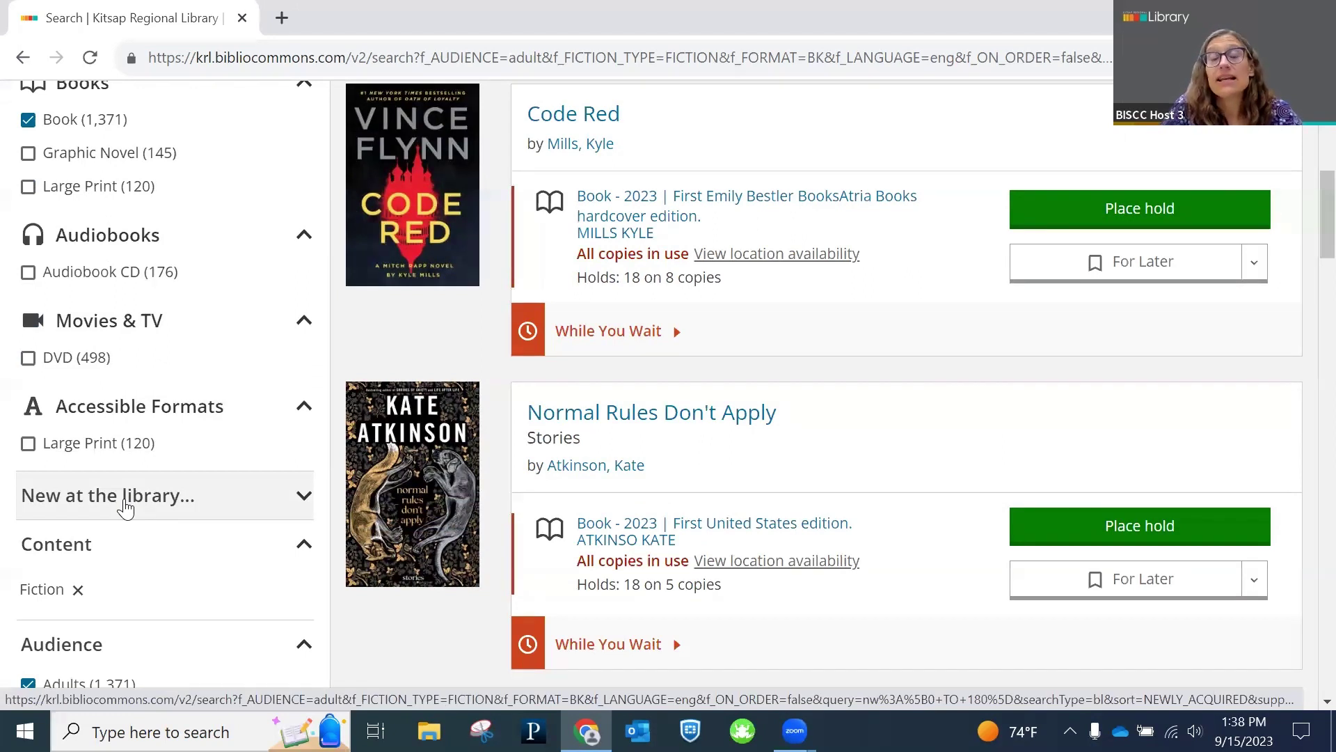
{"action": "left_click", "coordinate": [126, 508]}
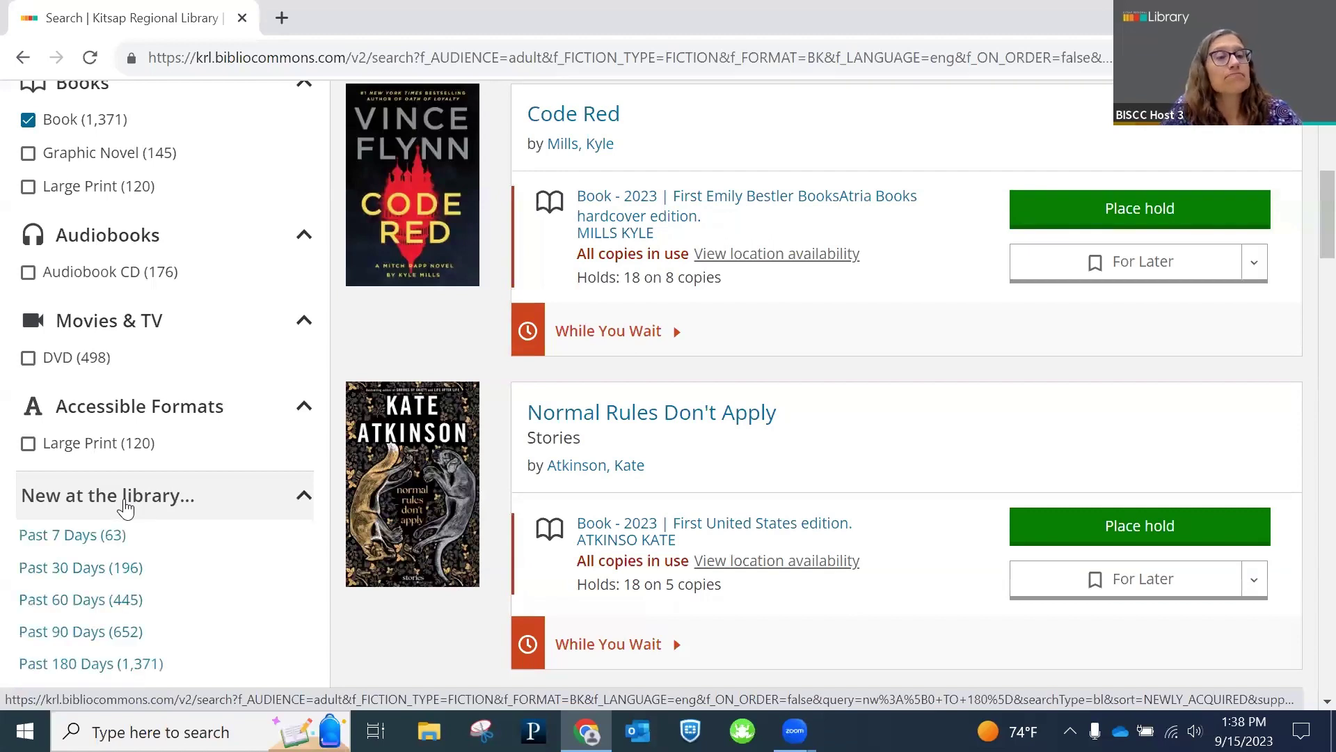
Step: Limit the search results to titles new at the library in the past 7 days
{"action": "scroll", "coordinate": [191, 531], "scroll_direction": "down", "scroll_amount": 1}
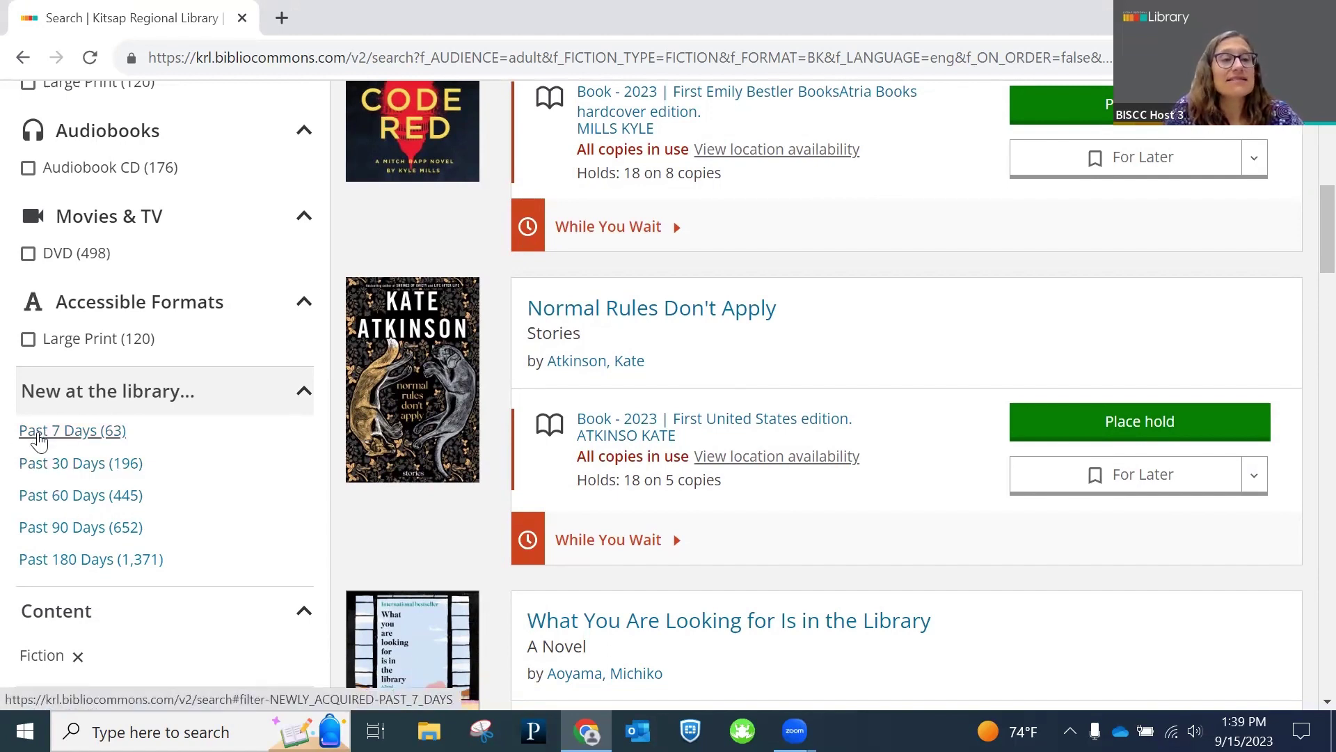
{"action": "left_click", "coordinate": [38, 430]}
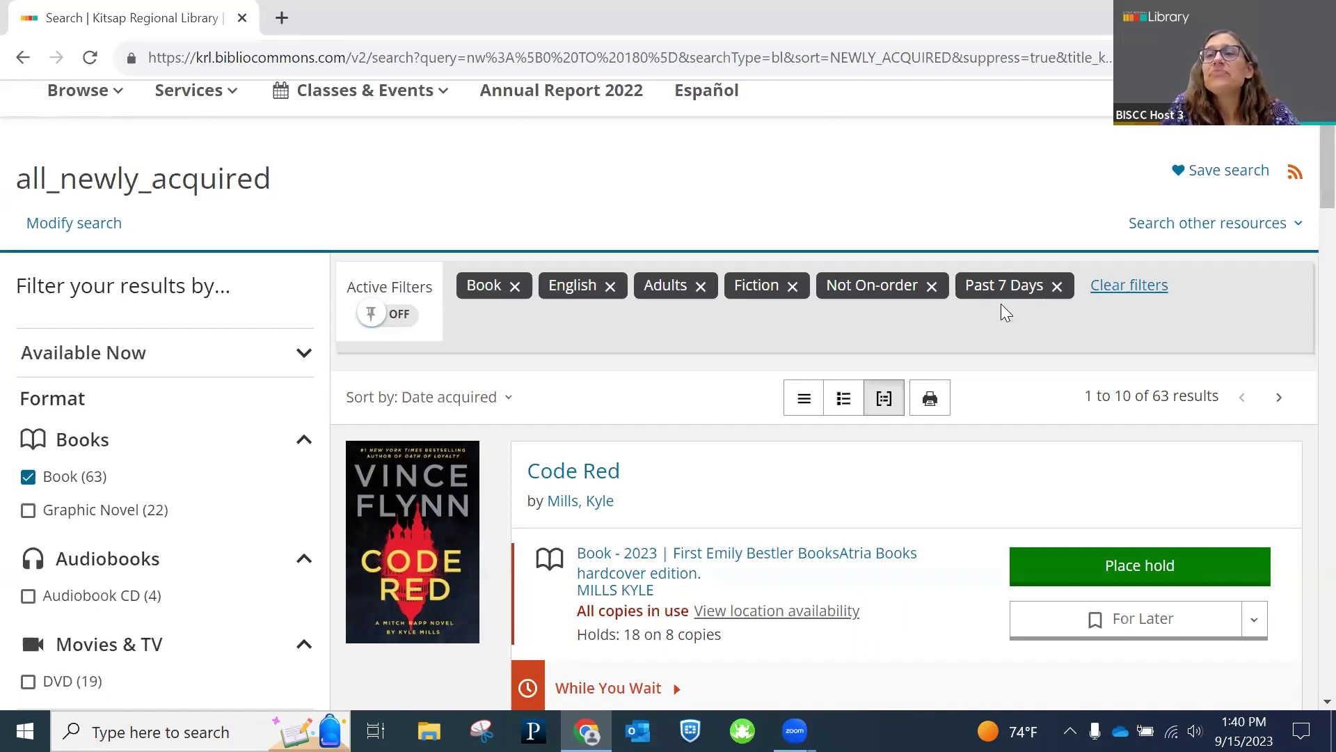
Step: Save the filtered new-titles search under the name "Test Search"
{"action": "scroll", "coordinate": [1010, 309], "scroll_direction": "up", "scroll_amount": 3}
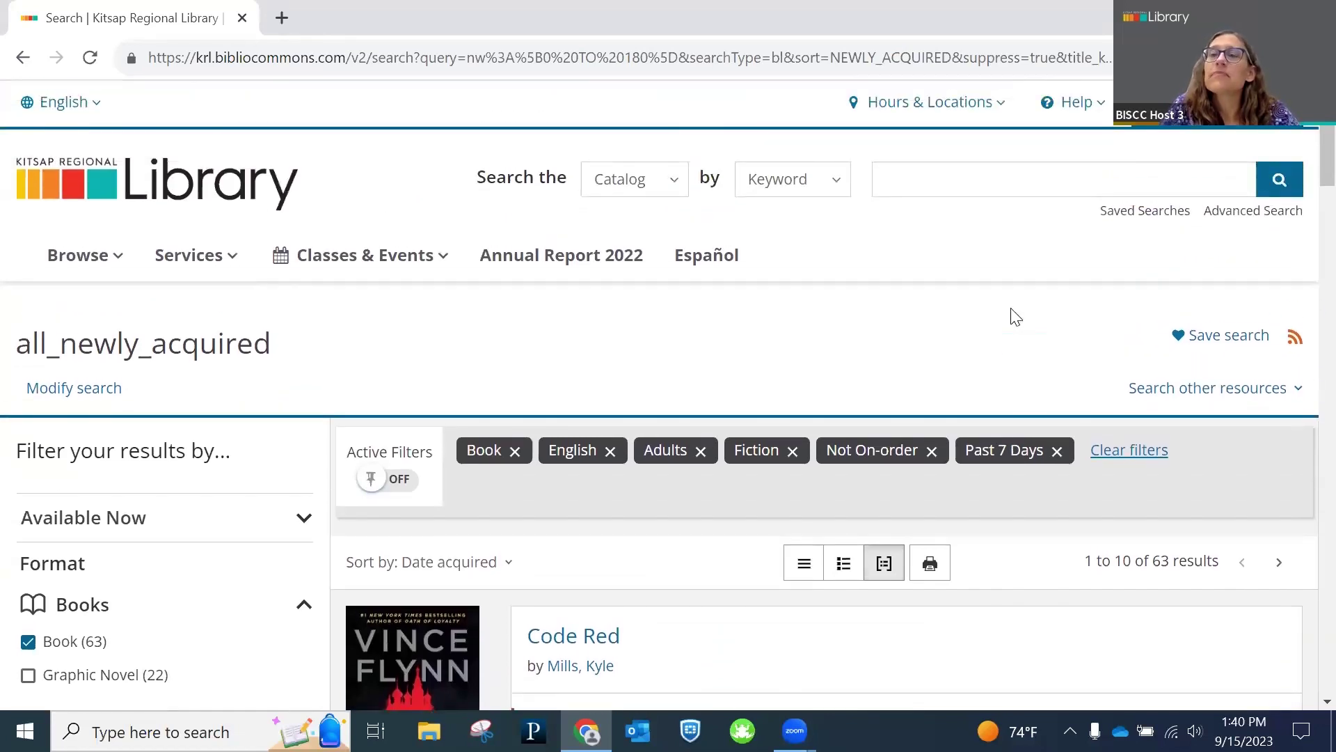
{"action": "left_click", "coordinate": [1208, 343]}
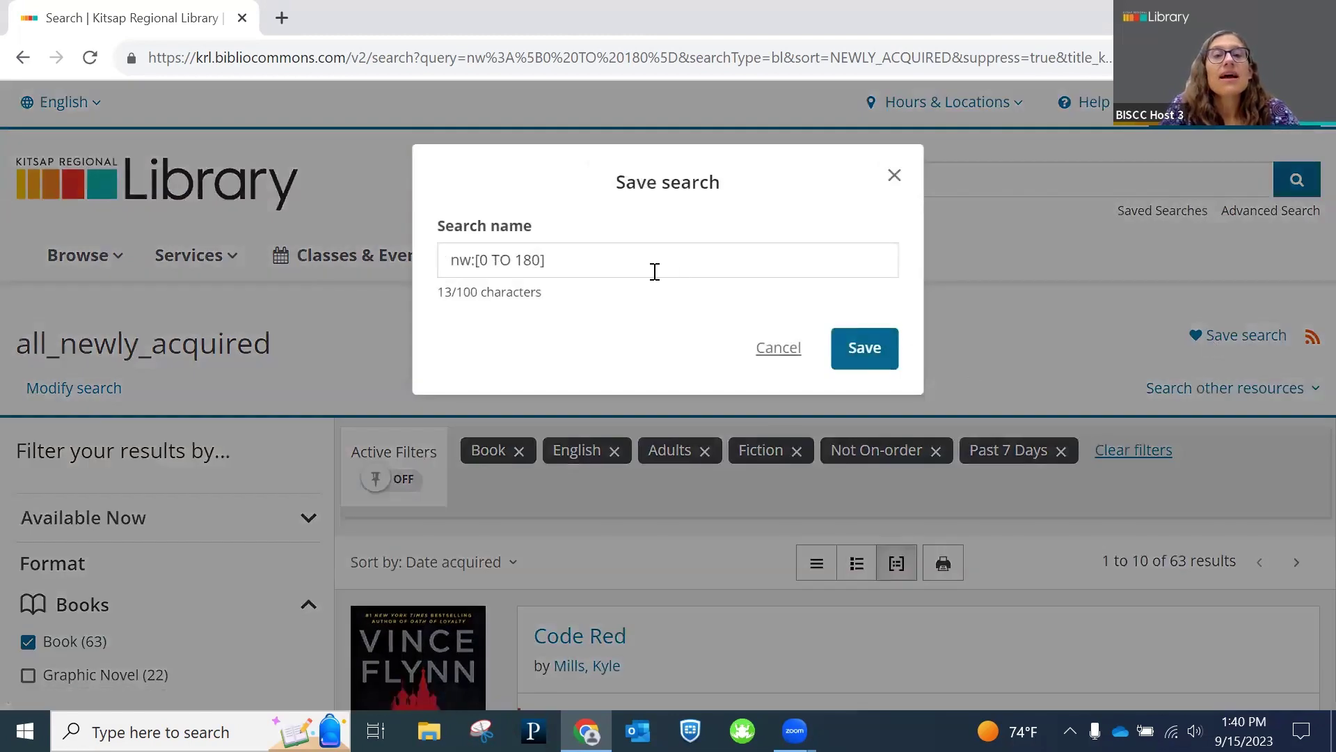
{"action": "left_click_drag", "start_coordinate": [567, 263], "coordinate": [441, 263]}
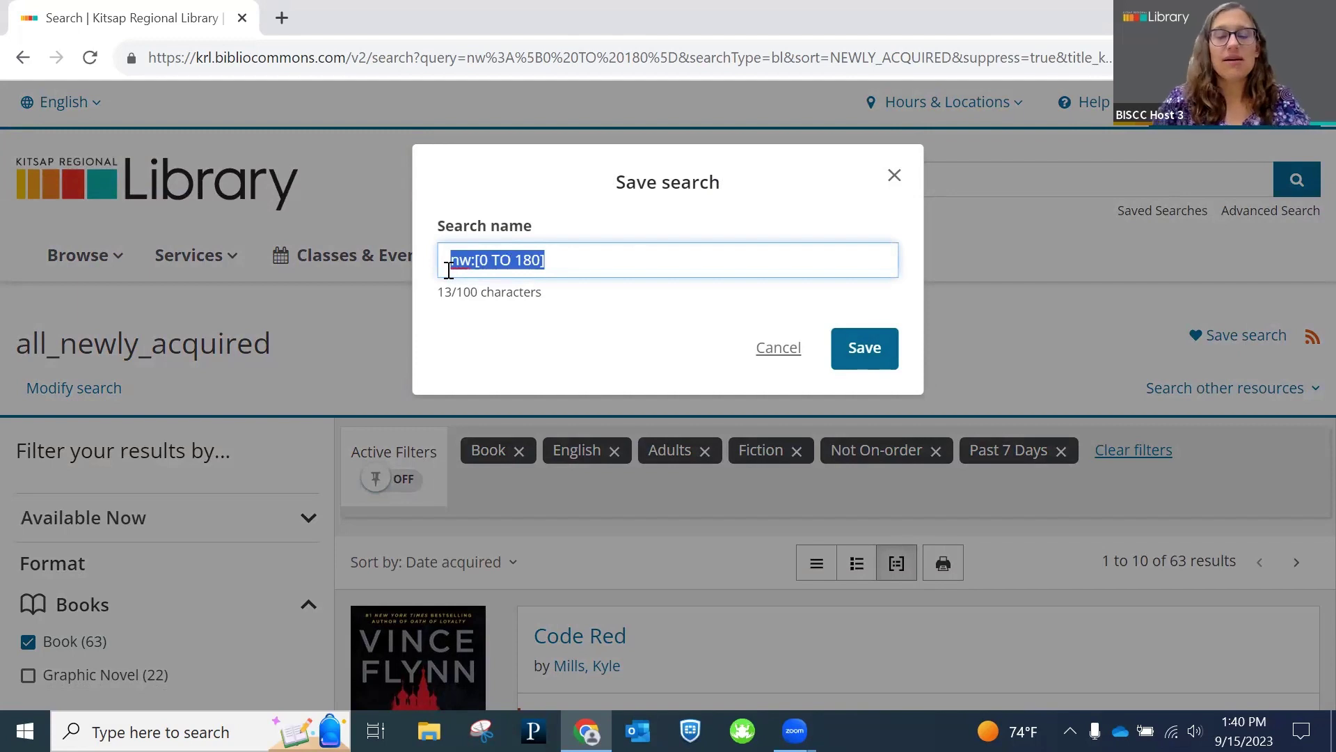
{"action": "type", "text": "Test"}
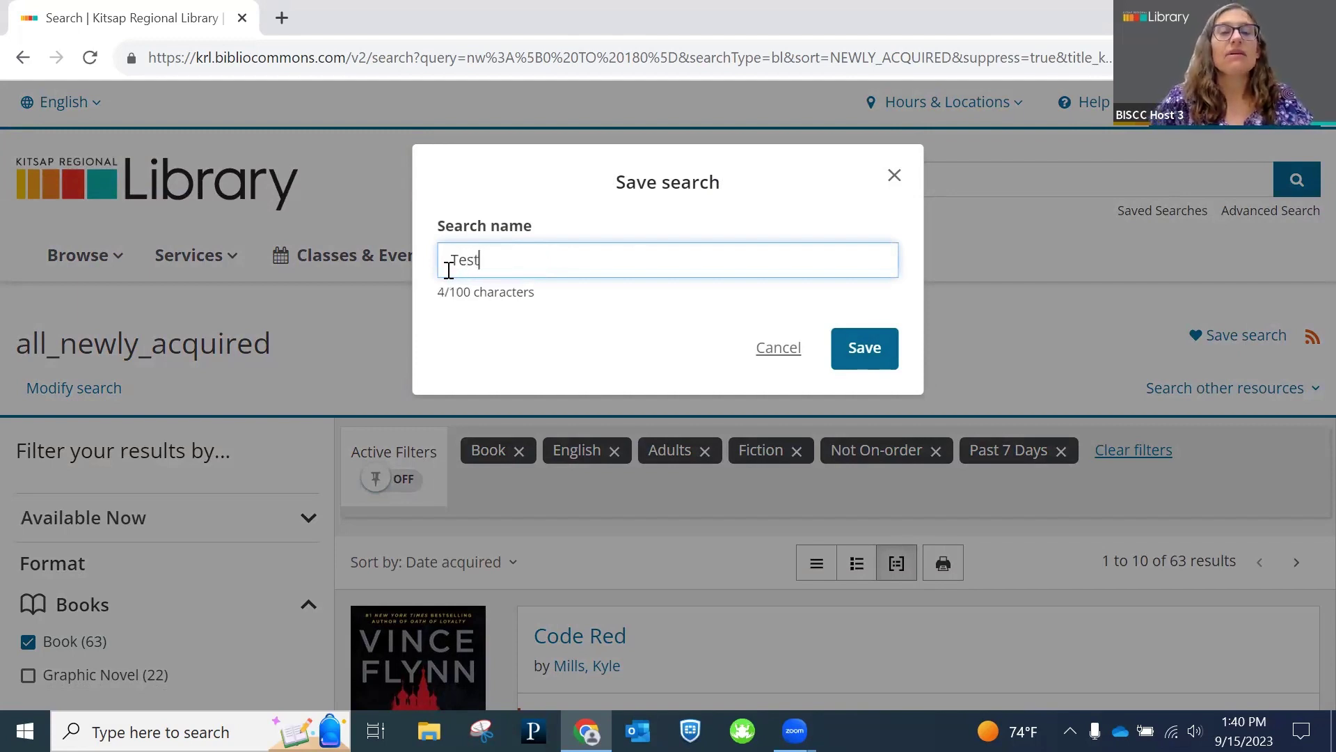
{"action": "type", "text": " Search"}
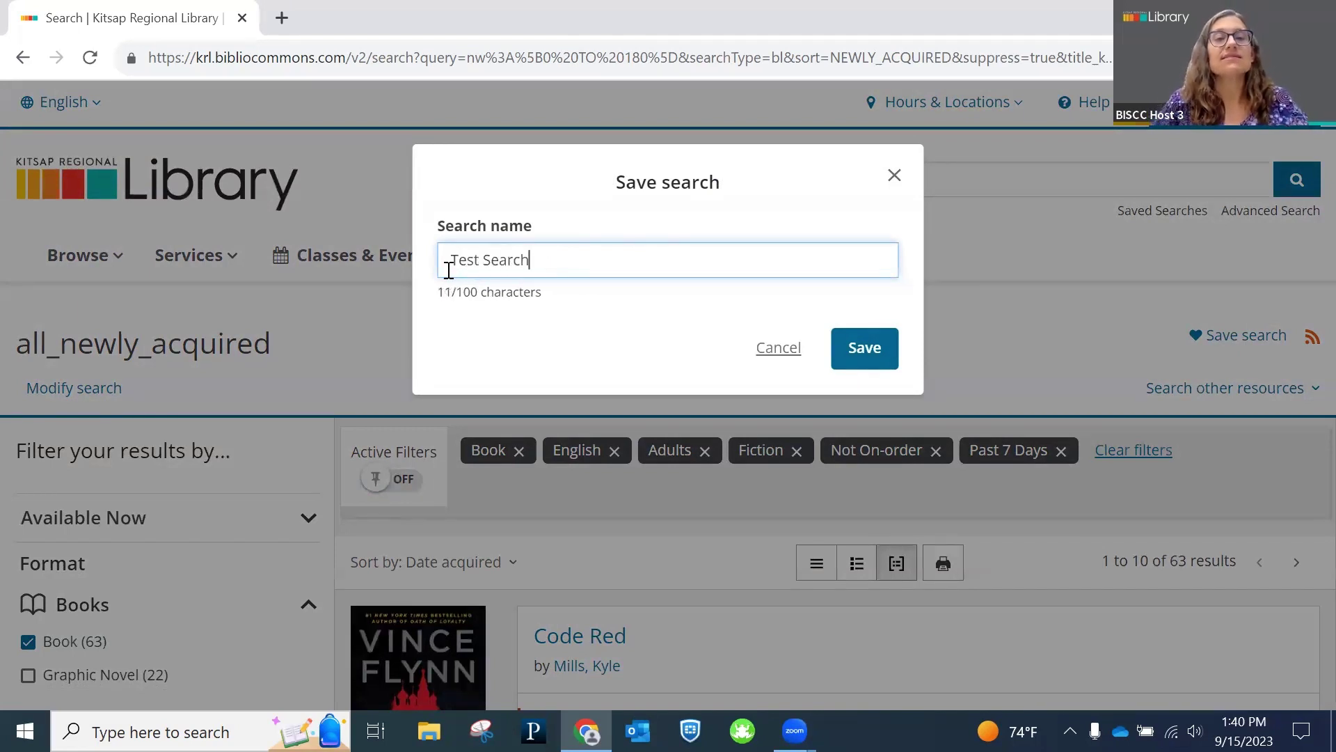
{"action": "left_click", "coordinate": [853, 352]}
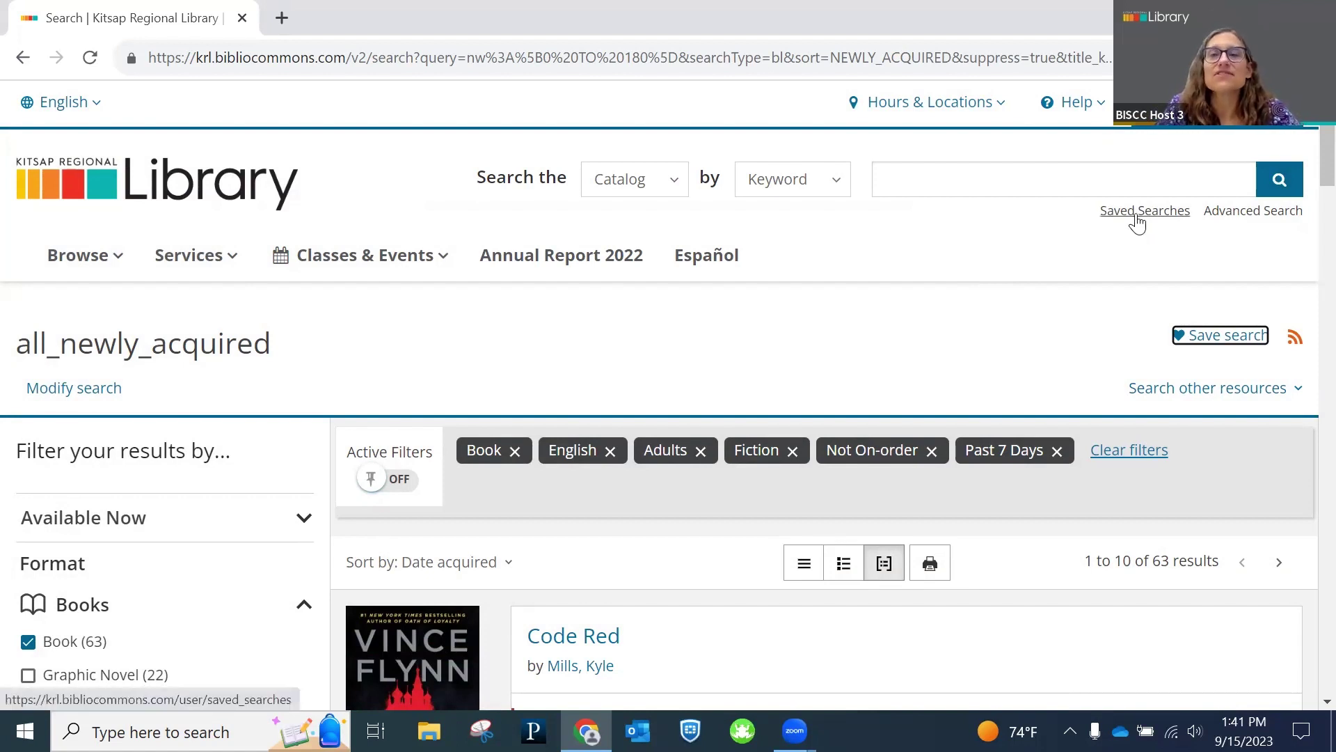
Step: Open the Saved Searches list and review the search terms stored for each entry
{"action": "left_click", "coordinate": [1174, 220]}
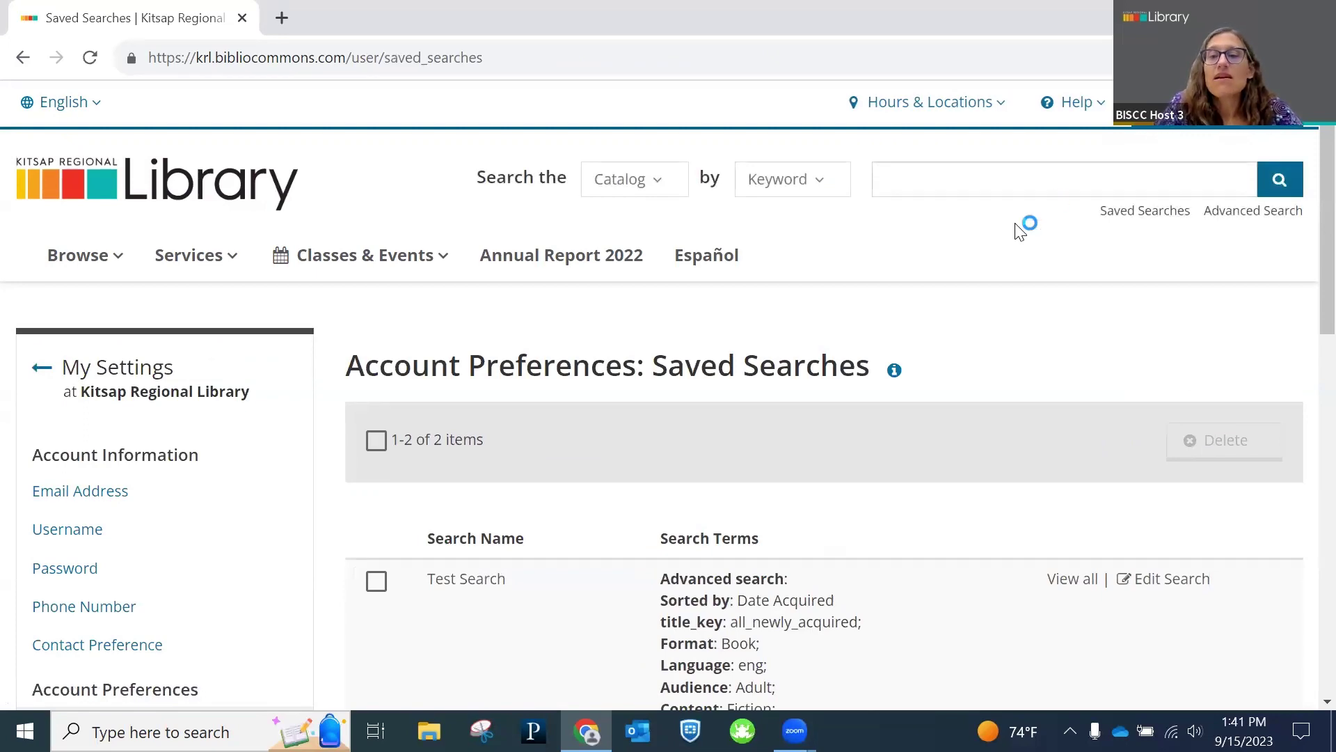
{"action": "scroll", "coordinate": [1018, 229], "scroll_direction": "down", "scroll_amount": 3}
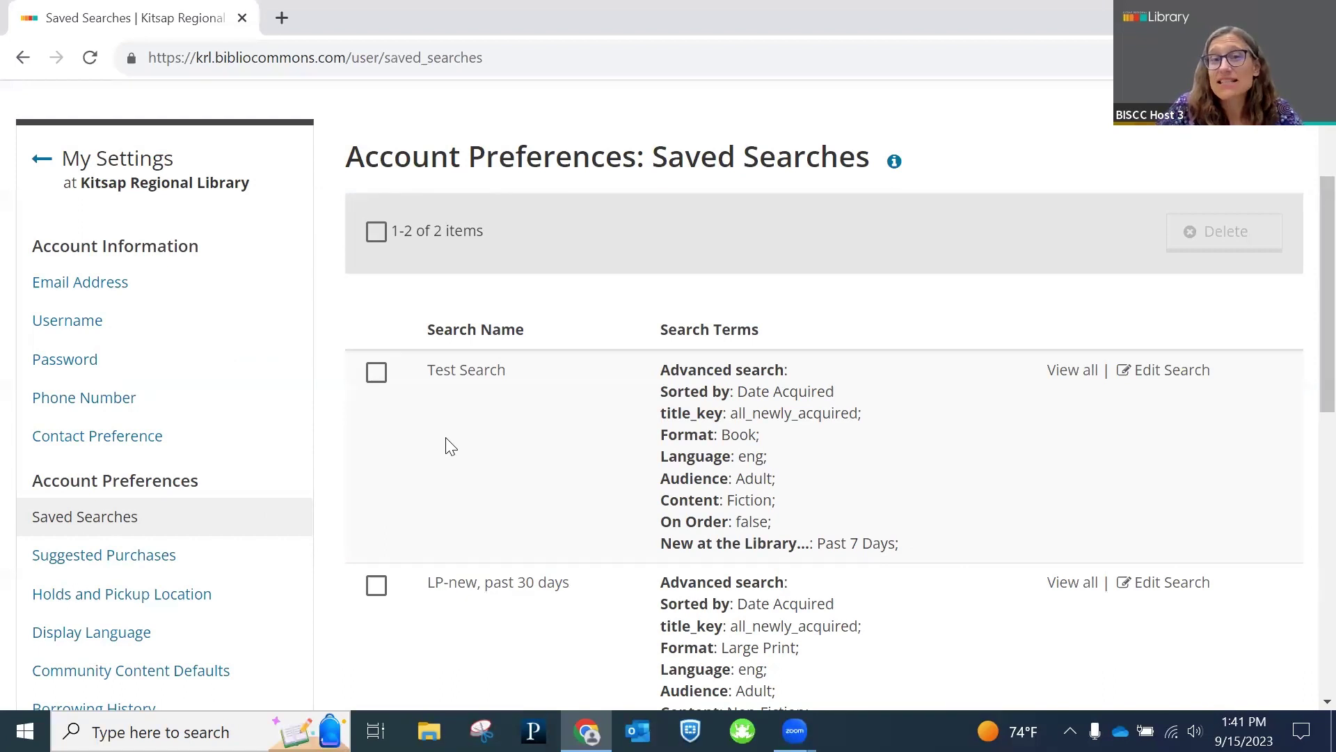
{"action": "scroll", "coordinate": [450, 446], "scroll_direction": "down", "scroll_amount": 3}
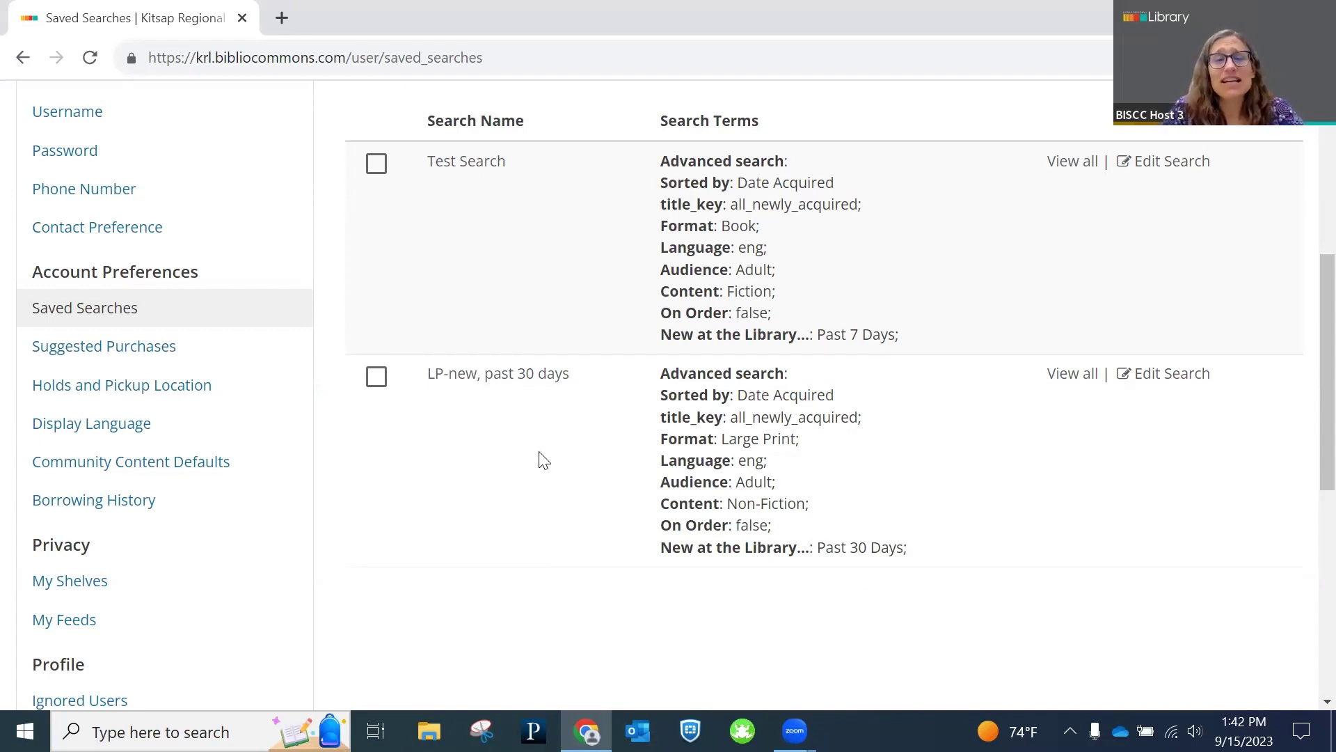
{"action": "scroll", "coordinate": [543, 459], "scroll_direction": "up", "scroll_amount": 5}
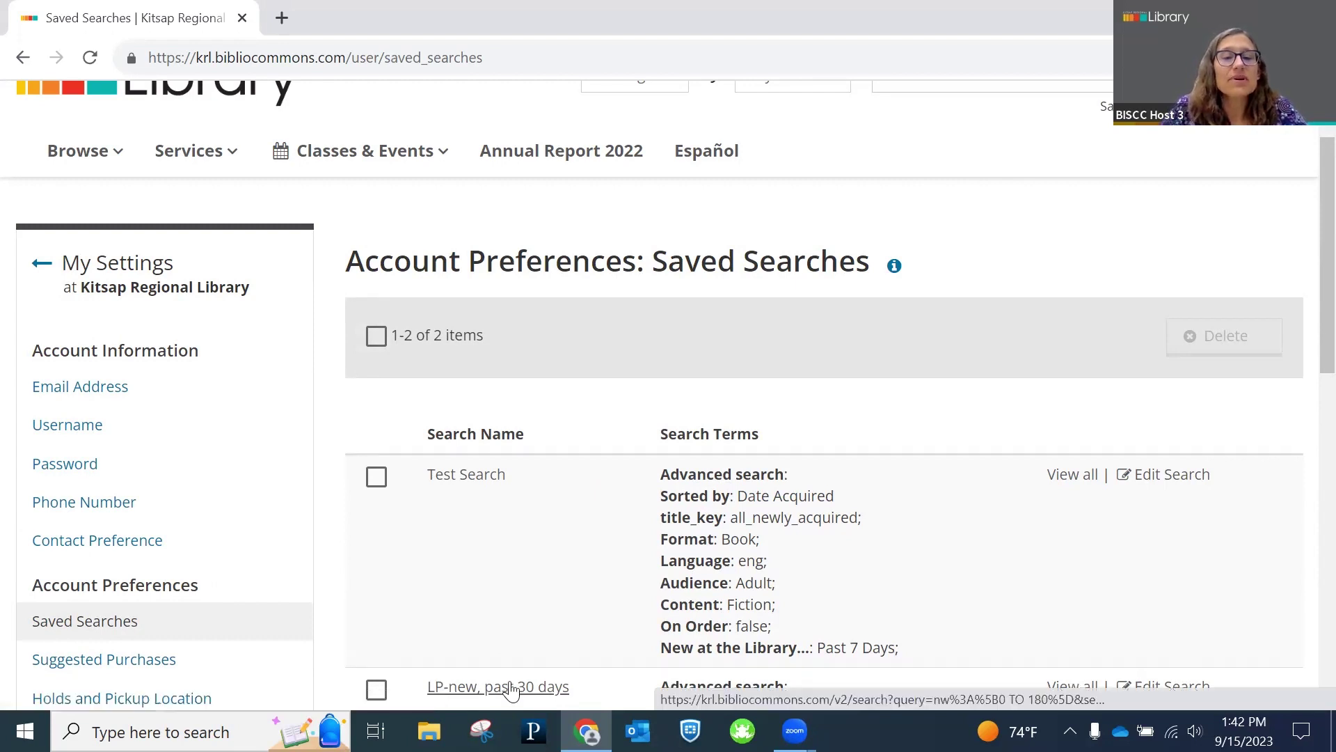
Step: Run the saved search "LP-new, past 30 days" and look through all of its results
{"action": "scroll", "coordinate": [505, 689], "scroll_direction": "down", "scroll_amount": 1}
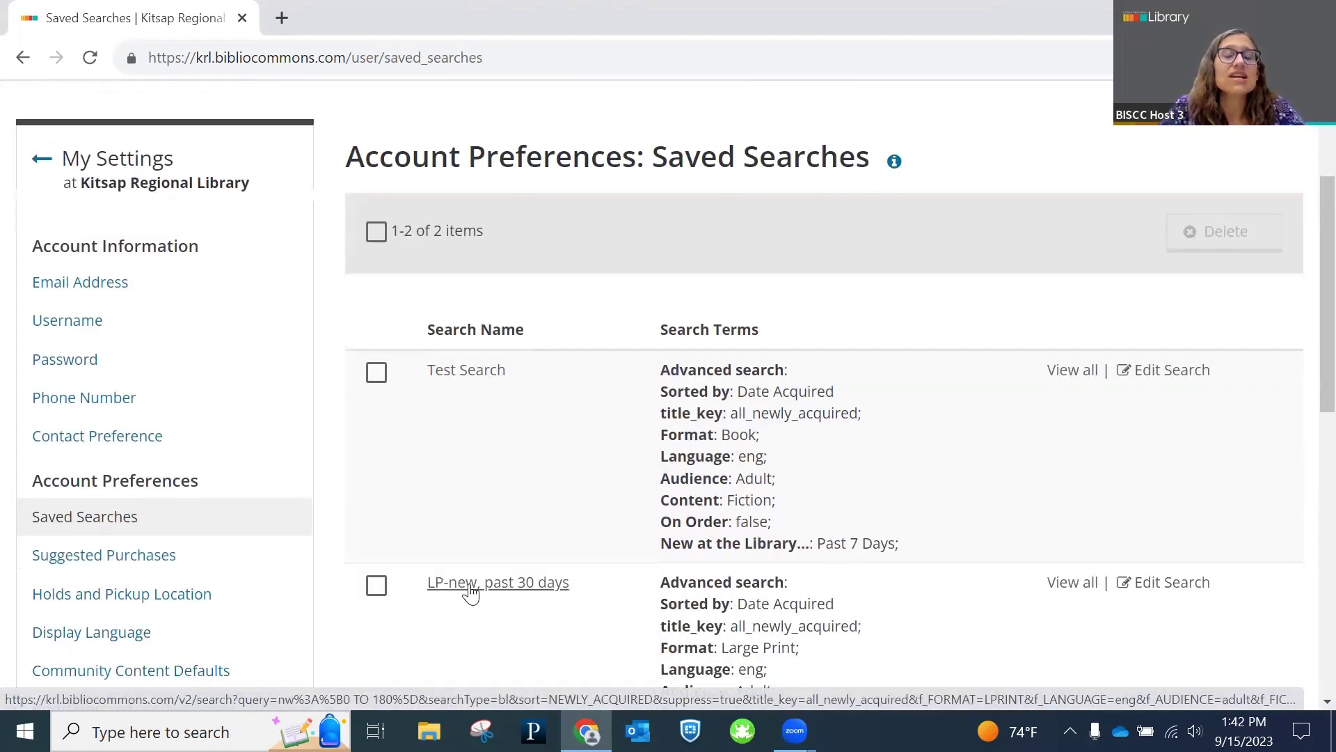
{"action": "left_click", "coordinate": [471, 588]}
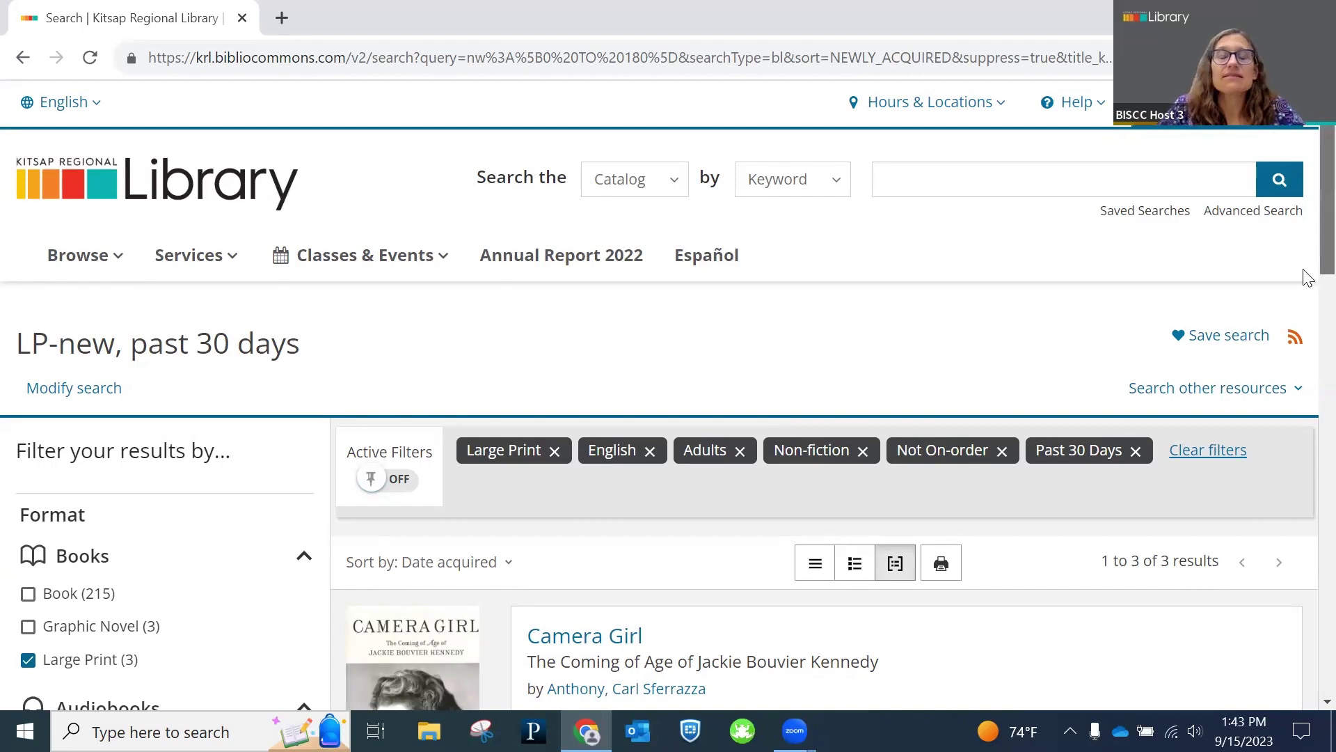
{"action": "scroll", "coordinate": [1307, 268], "scroll_direction": "down", "scroll_amount": 1}
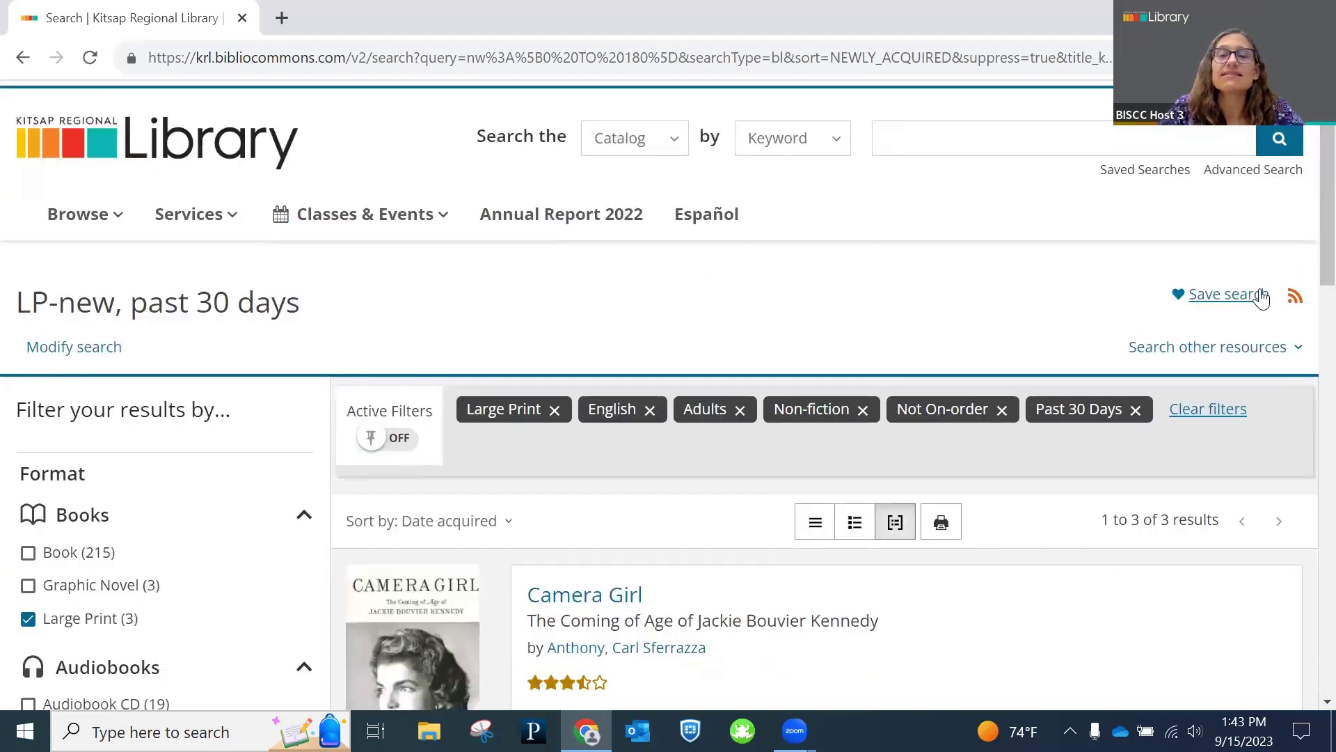
{"action": "scroll", "coordinate": [1261, 292], "scroll_direction": "down", "scroll_amount": 5}
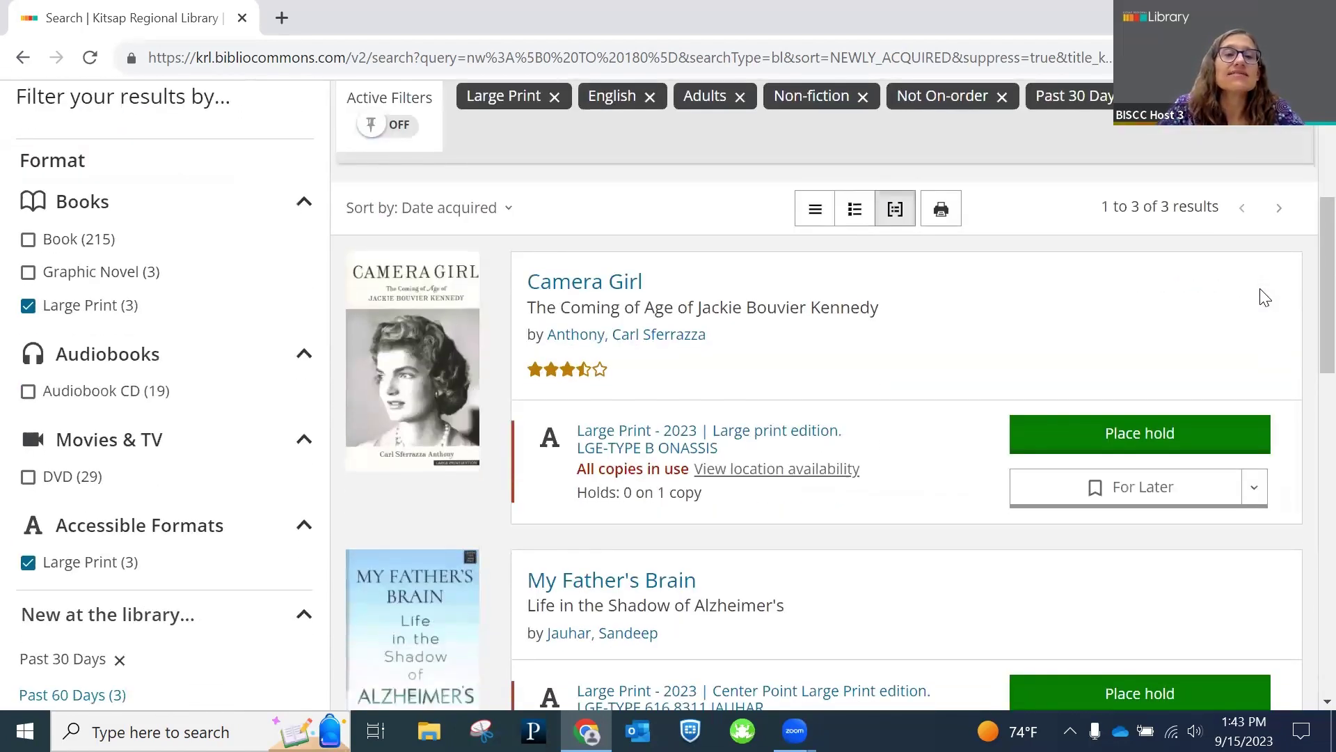
{"action": "scroll", "coordinate": [1264, 297], "scroll_direction": "down", "scroll_amount": 2}
{"action": "scroll", "coordinate": [1265, 297], "scroll_direction": "down", "scroll_amount": 3}
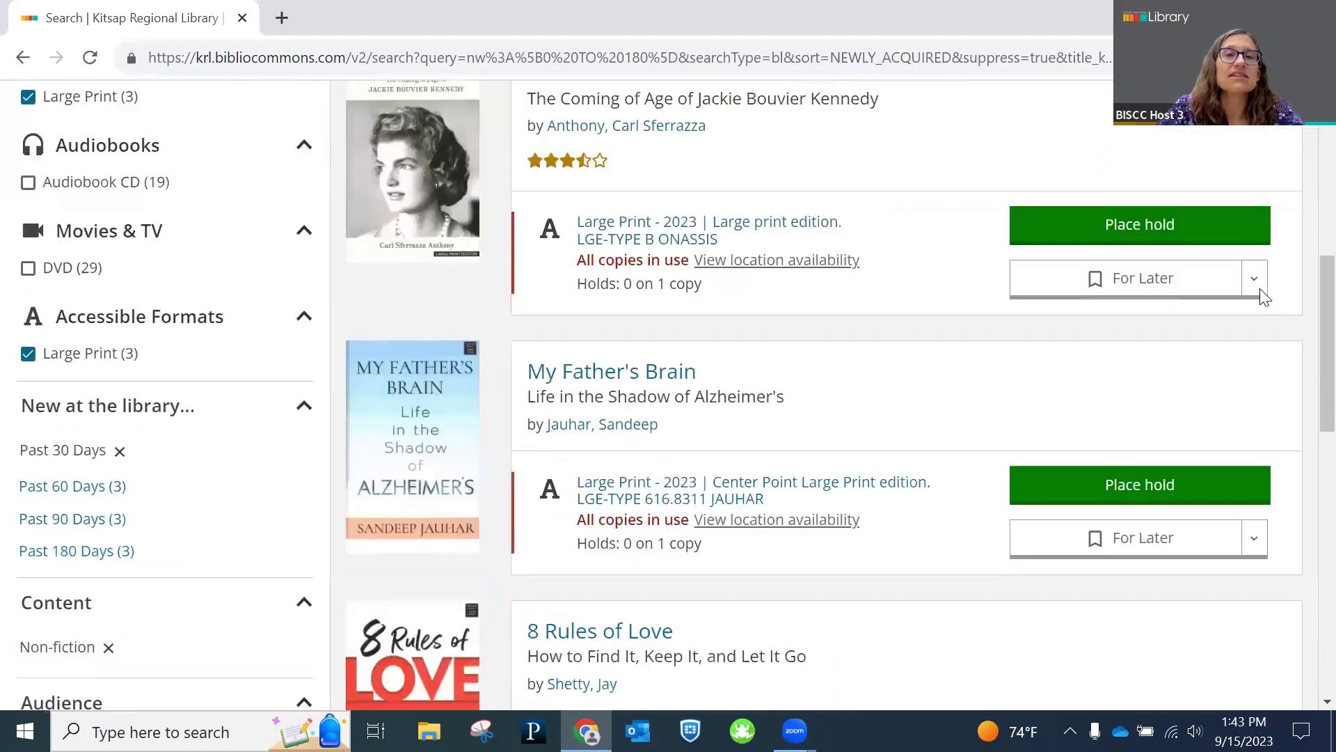
{"action": "scroll", "coordinate": [1264, 297], "scroll_direction": "down", "scroll_amount": 2}
{"action": "scroll", "coordinate": [1265, 297], "scroll_direction": "down", "scroll_amount": 2}
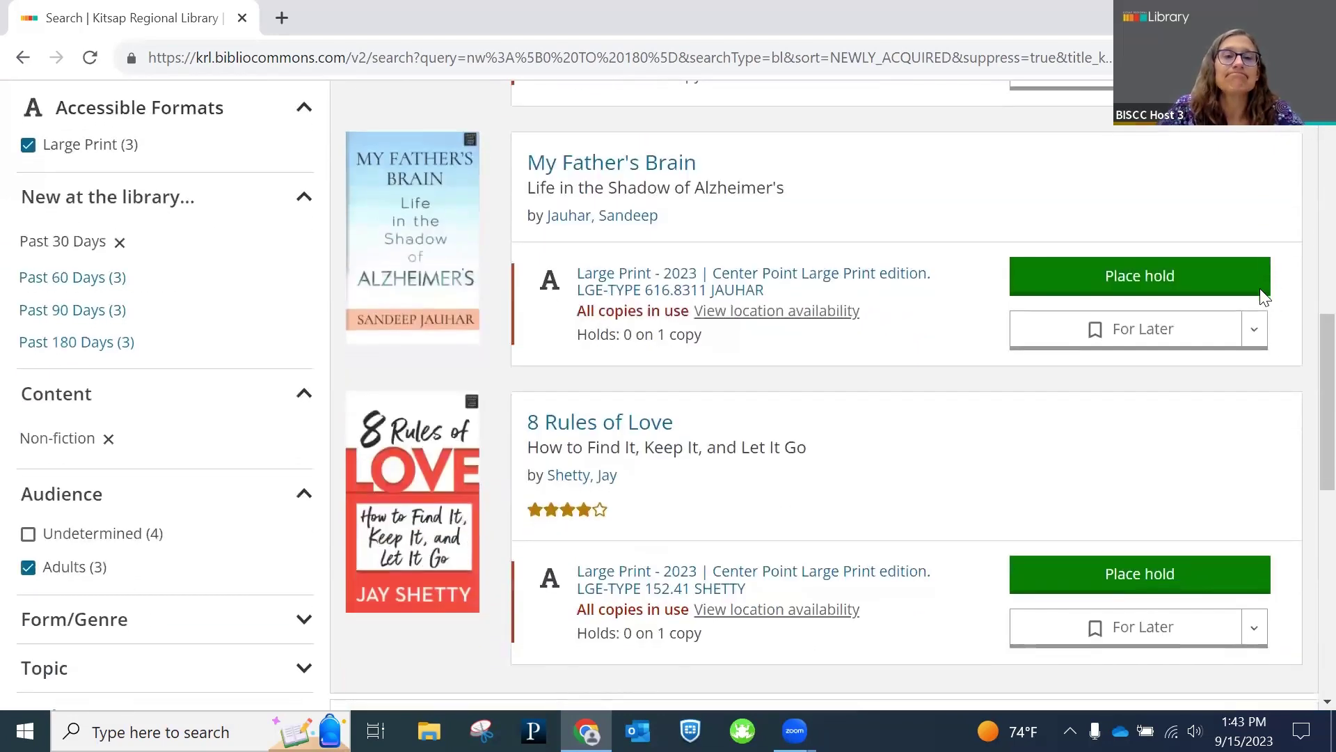
{"action": "scroll", "coordinate": [1263, 298], "scroll_direction": "up", "scroll_amount": 6}
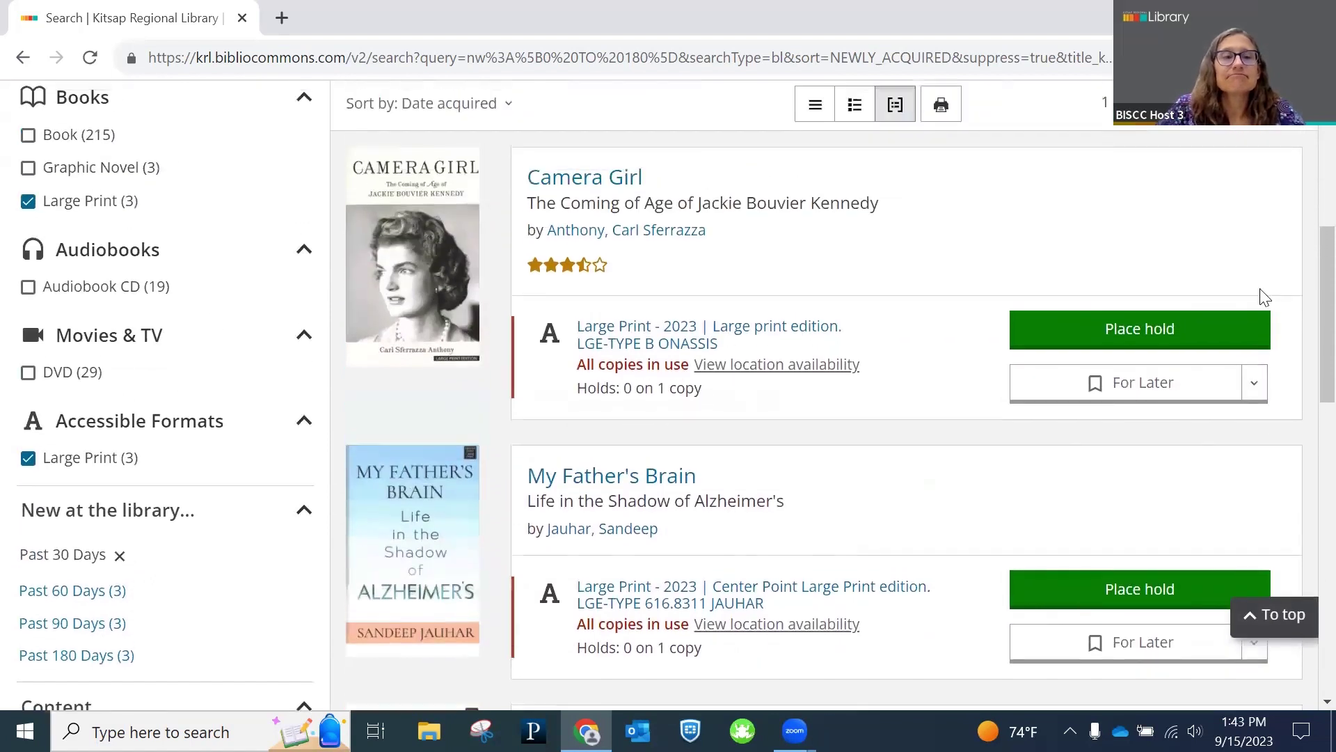
{"action": "scroll", "coordinate": [1265, 297], "scroll_direction": "up", "scroll_amount": 9}
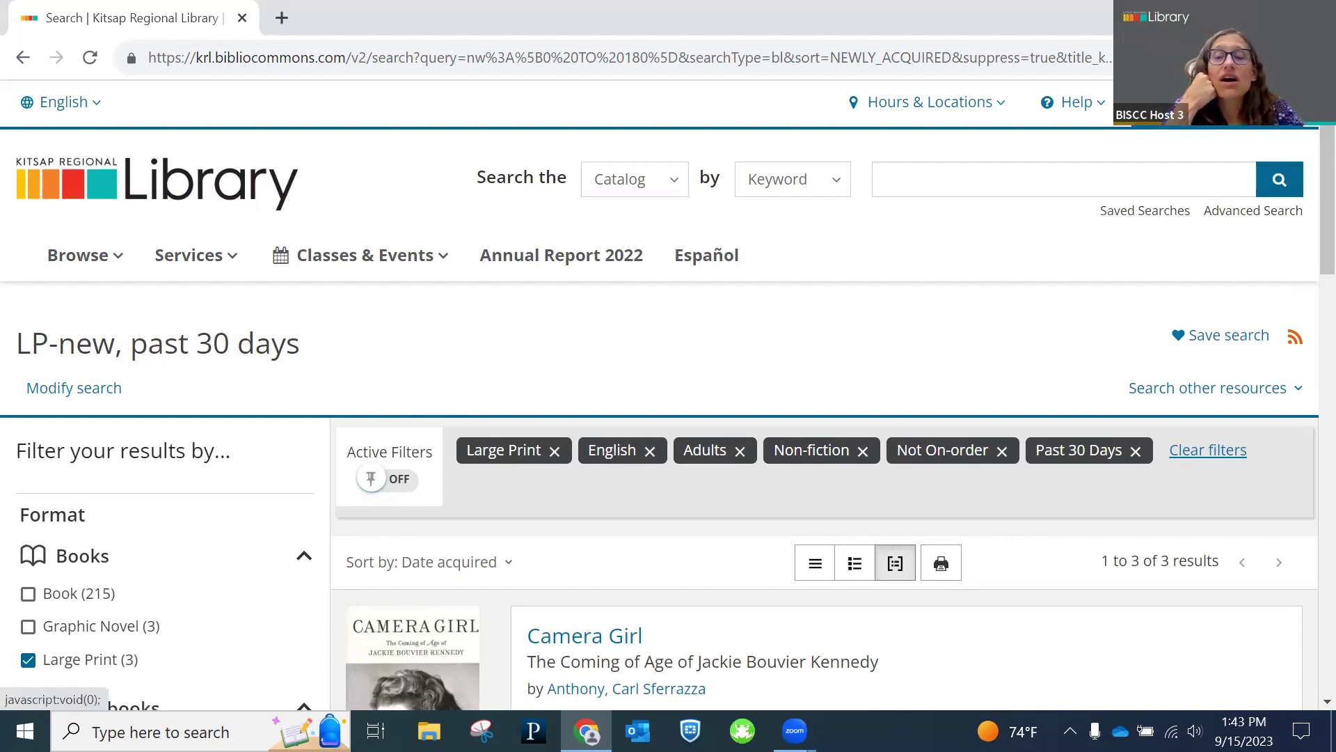
Step: Open the My Settings page of the library account
{"action": "left_click", "coordinate": [1225, 103]}
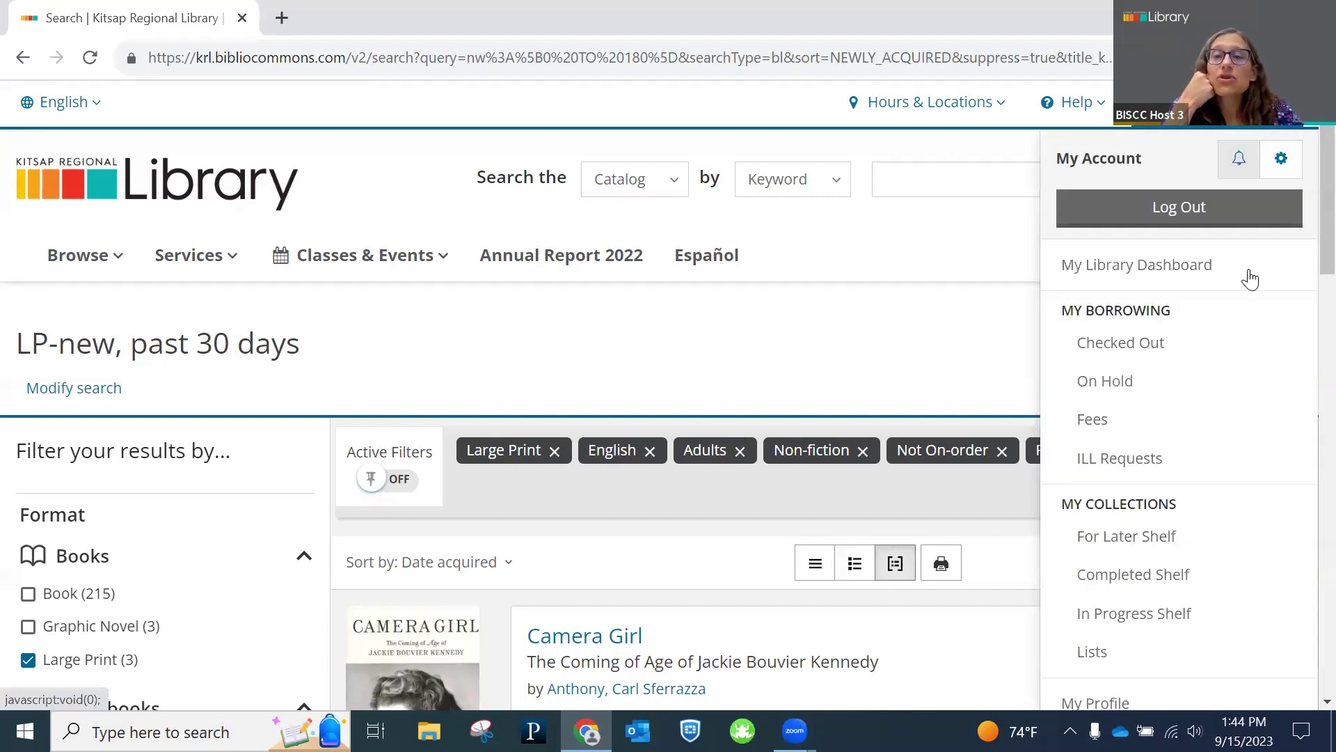
{"action": "scroll", "coordinate": [1089, 626], "scroll_direction": "down", "scroll_amount": 1}
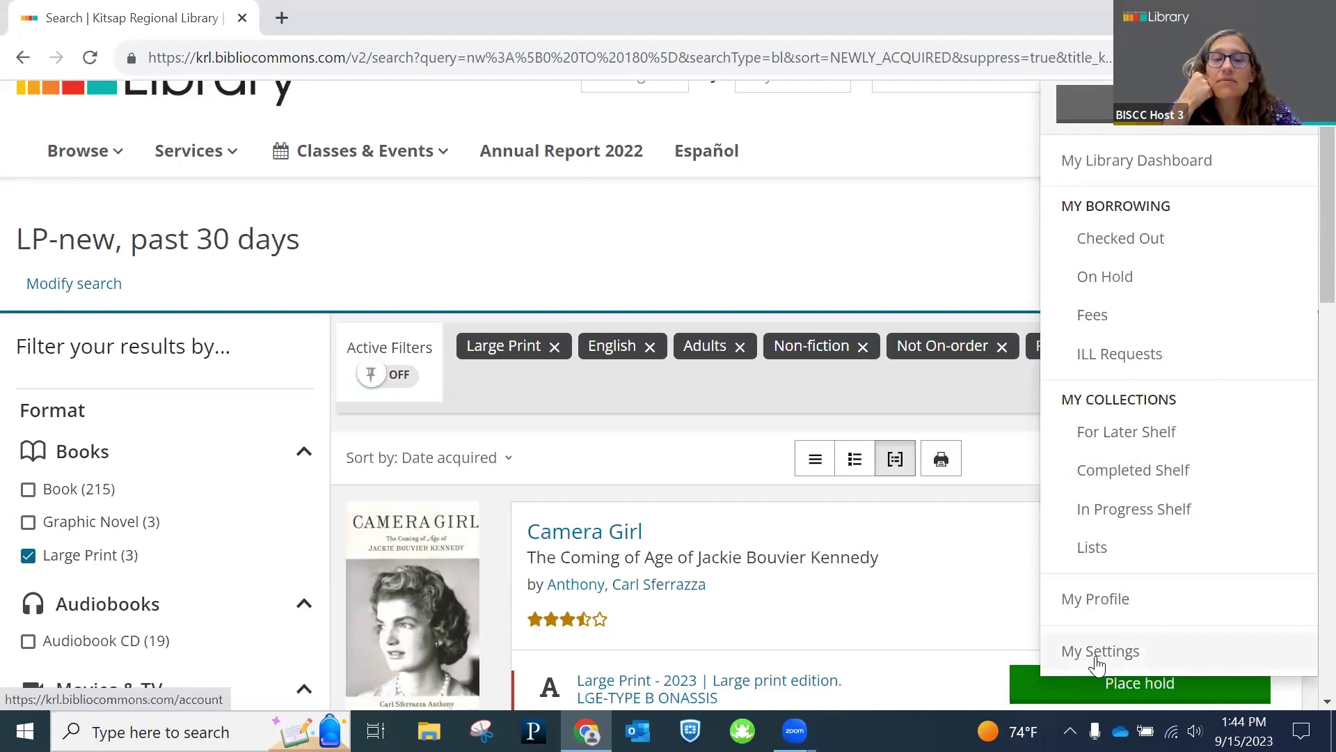
{"action": "left_click", "coordinate": [1097, 655]}
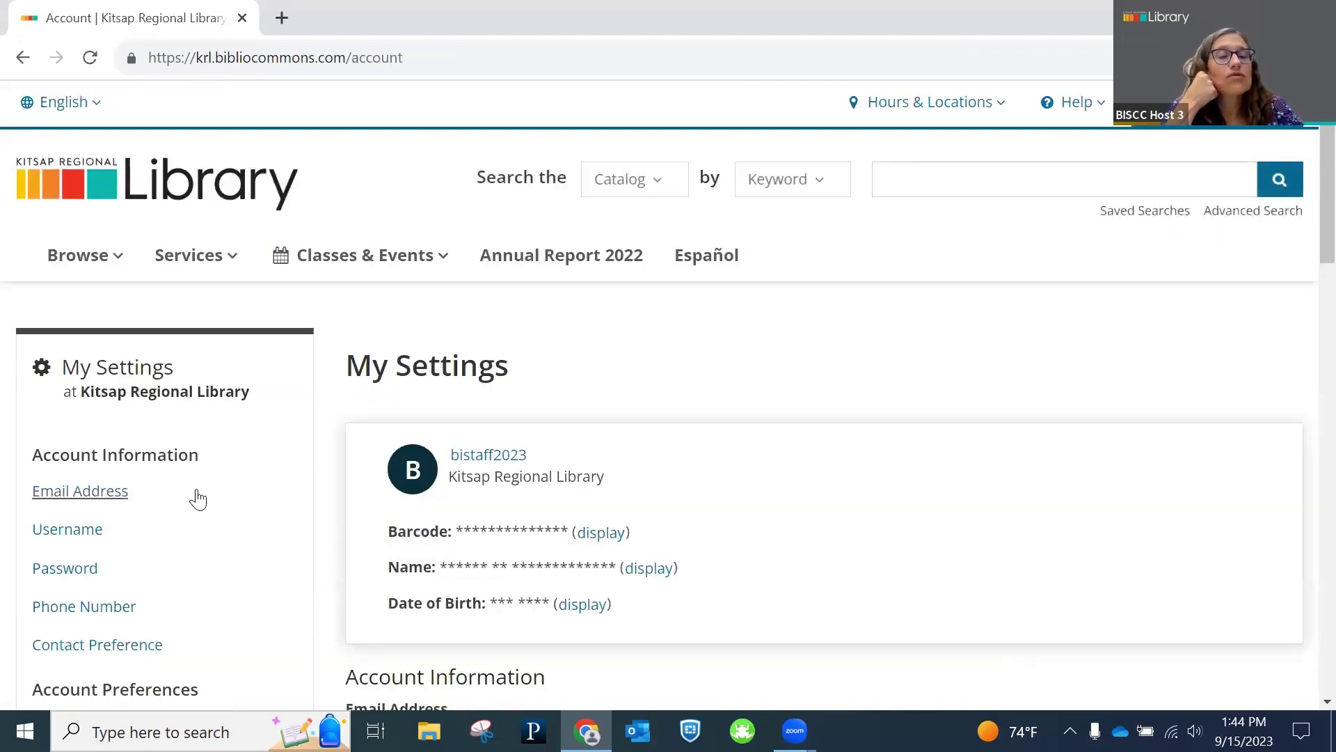
Step: Open Saved Searches from the account preferences and look over the saved entries
{"action": "scroll", "coordinate": [5, 557], "scroll_direction": "down", "scroll_amount": 1}
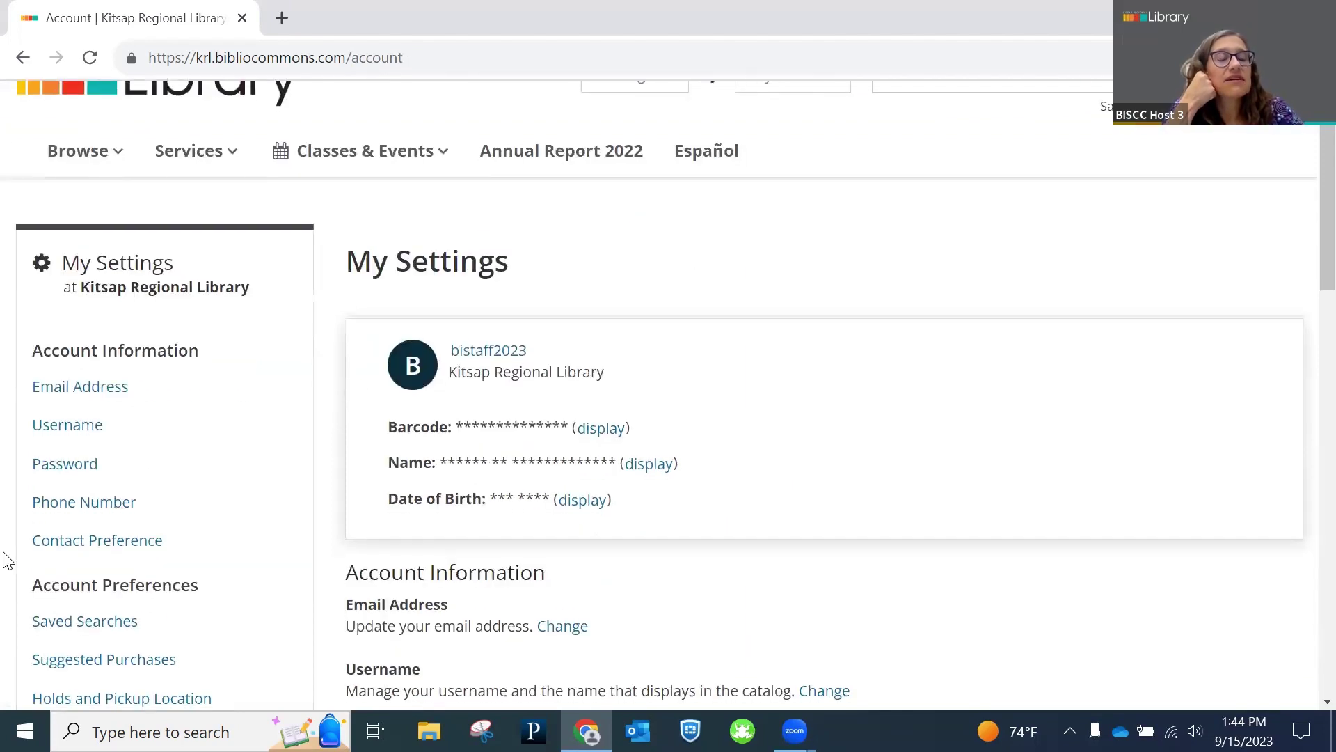
{"action": "scroll", "coordinate": [6, 559], "scroll_direction": "down", "scroll_amount": 1}
{"action": "scroll", "coordinate": [5, 560], "scroll_direction": "down", "scroll_amount": 1}
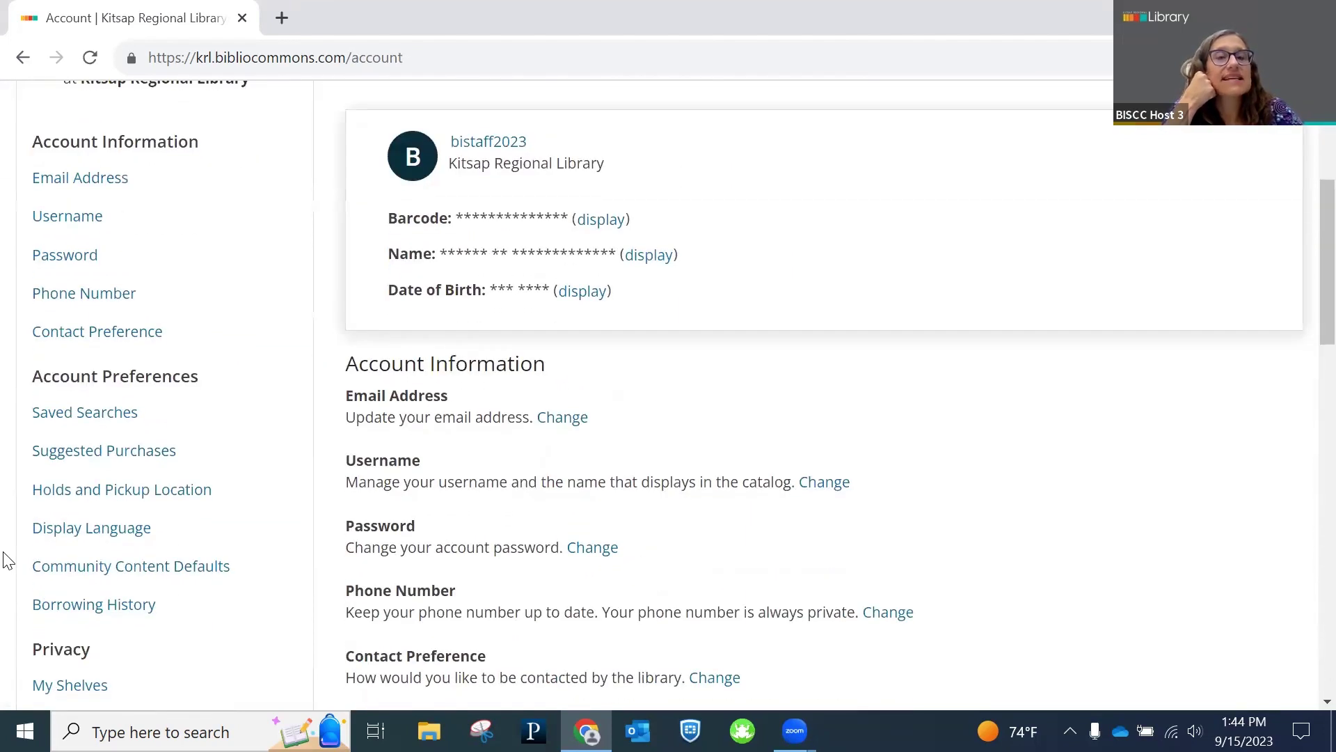
{"action": "left_click", "coordinate": [61, 417]}
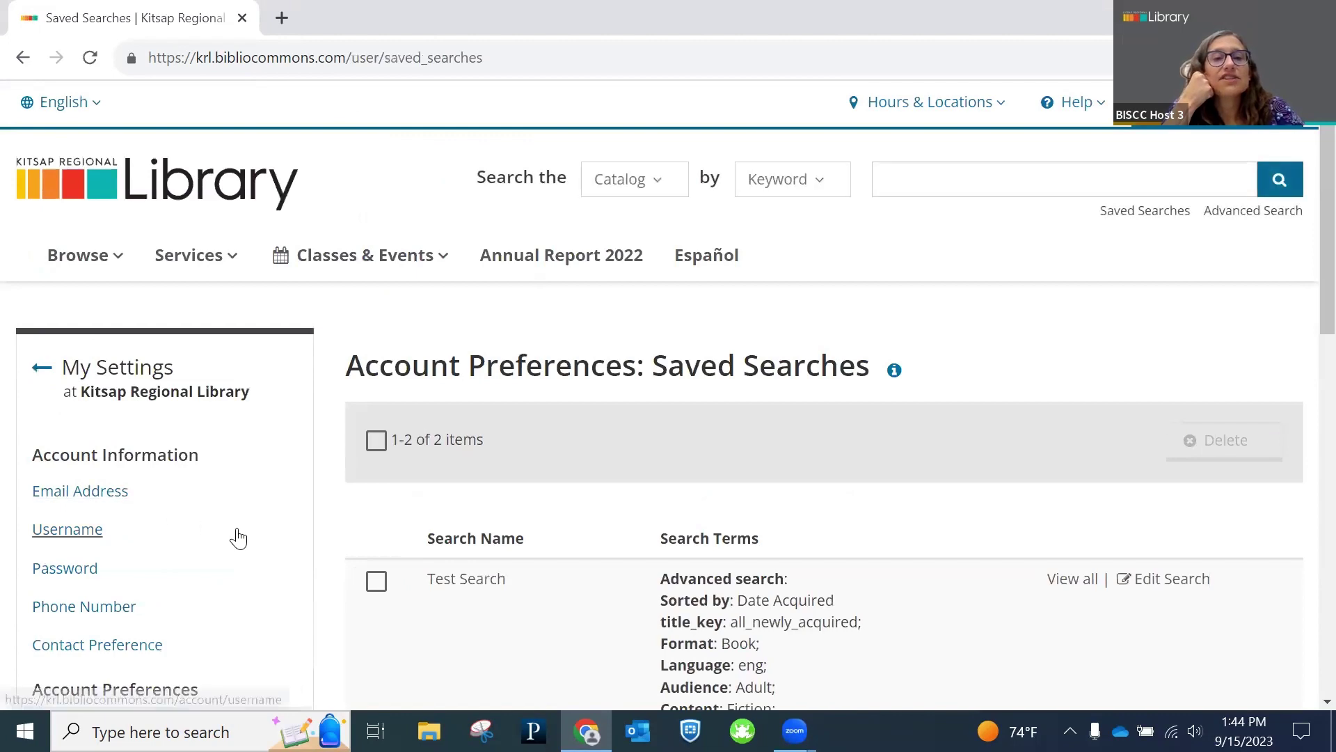
{"action": "scroll", "coordinate": [238, 539], "scroll_direction": "down", "scroll_amount": 3}
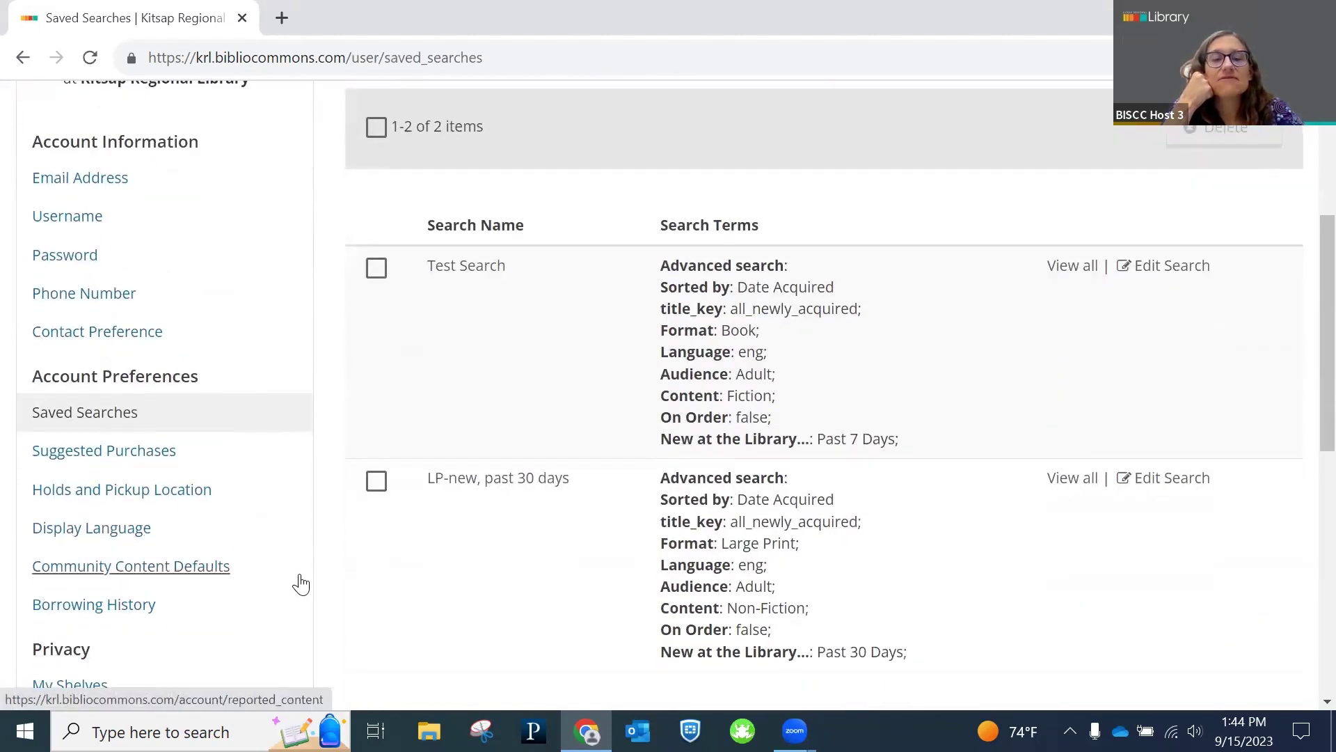
{"action": "scroll", "coordinate": [315, 597], "scroll_direction": "up", "scroll_amount": 2}
{"action": "scroll", "coordinate": [314, 597], "scroll_direction": "up", "scroll_amount": 2}
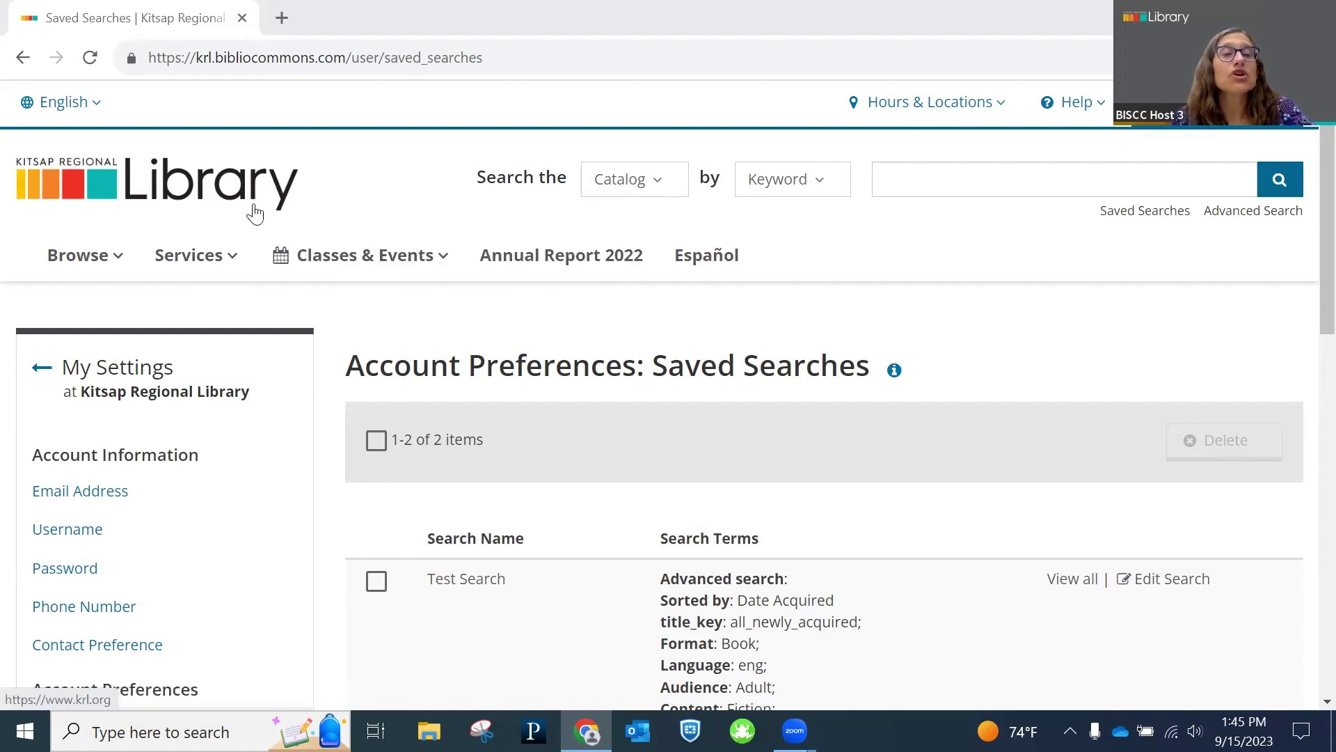
Step: Open the library's Classes & Events listing for the Adults audience
{"action": "left_click", "coordinate": [357, 270]}
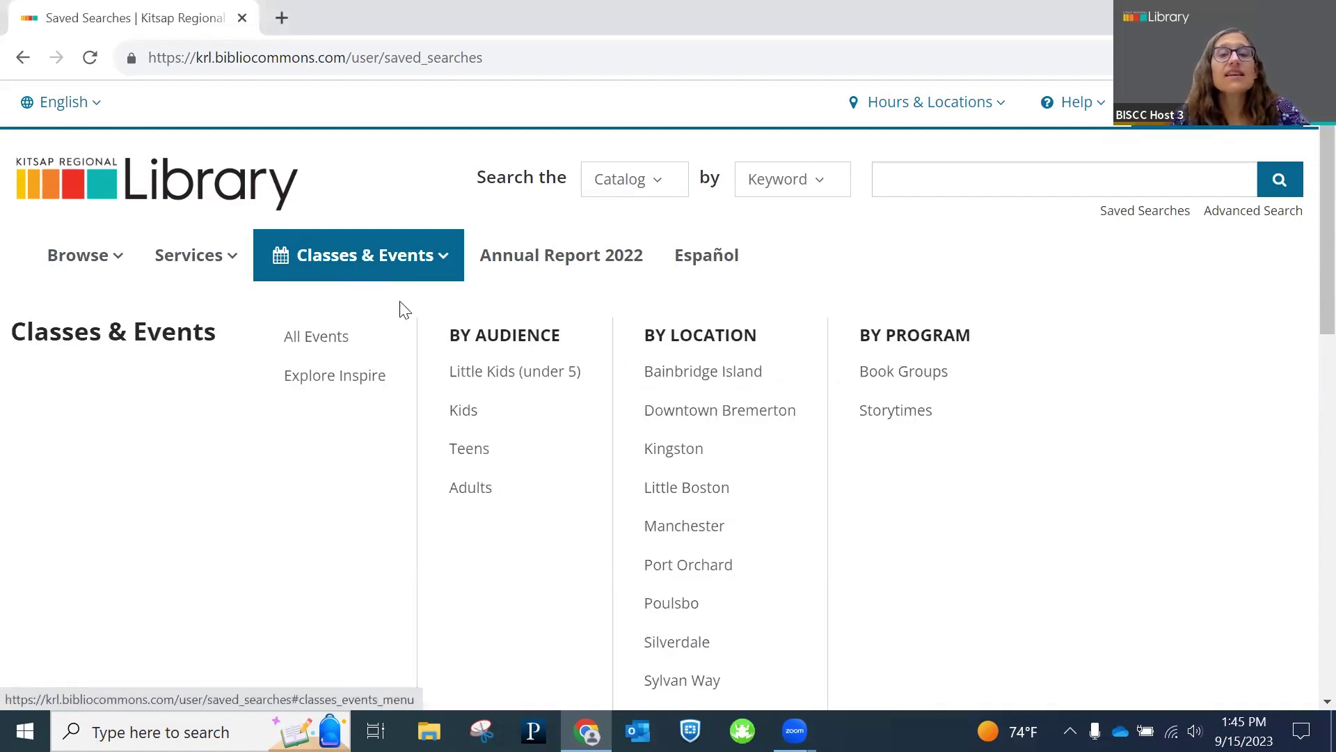
{"action": "left_click", "coordinate": [471, 494]}
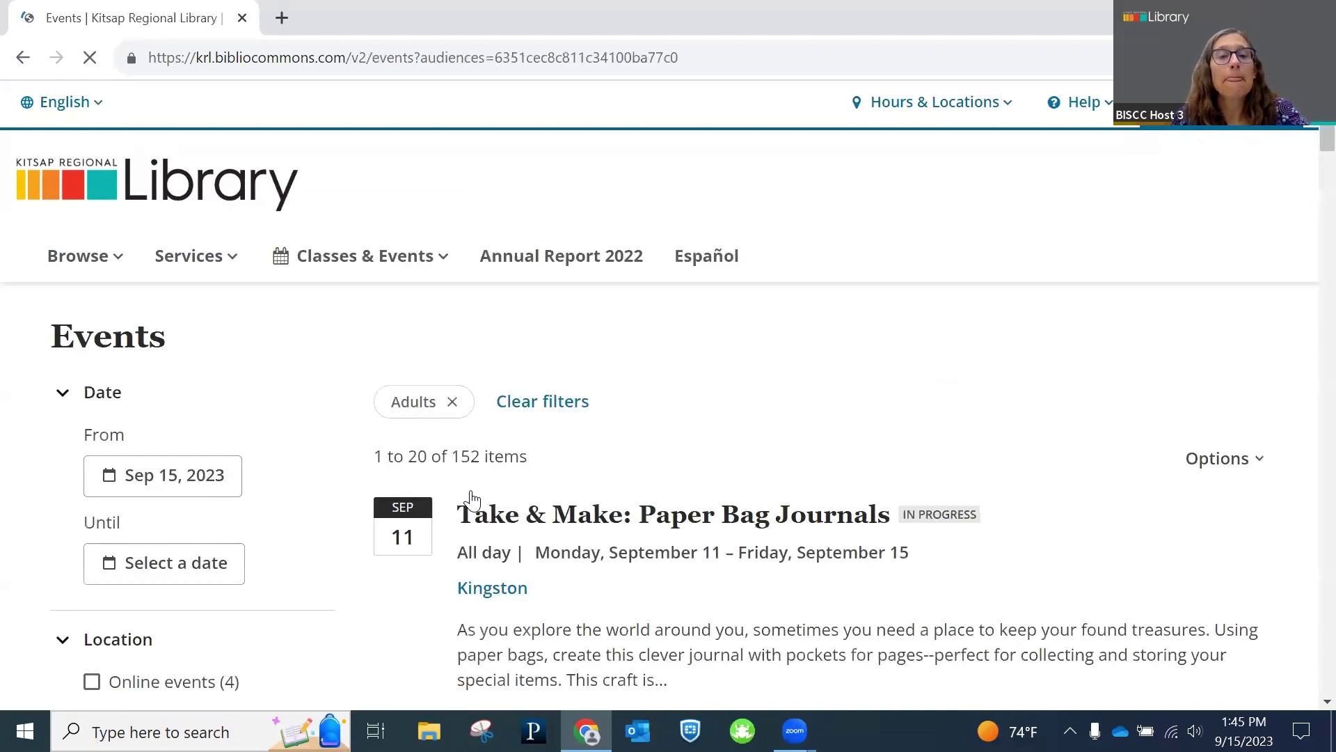
{"action": "scroll", "coordinate": [330, 461], "scroll_direction": "down", "scroll_amount": 1}
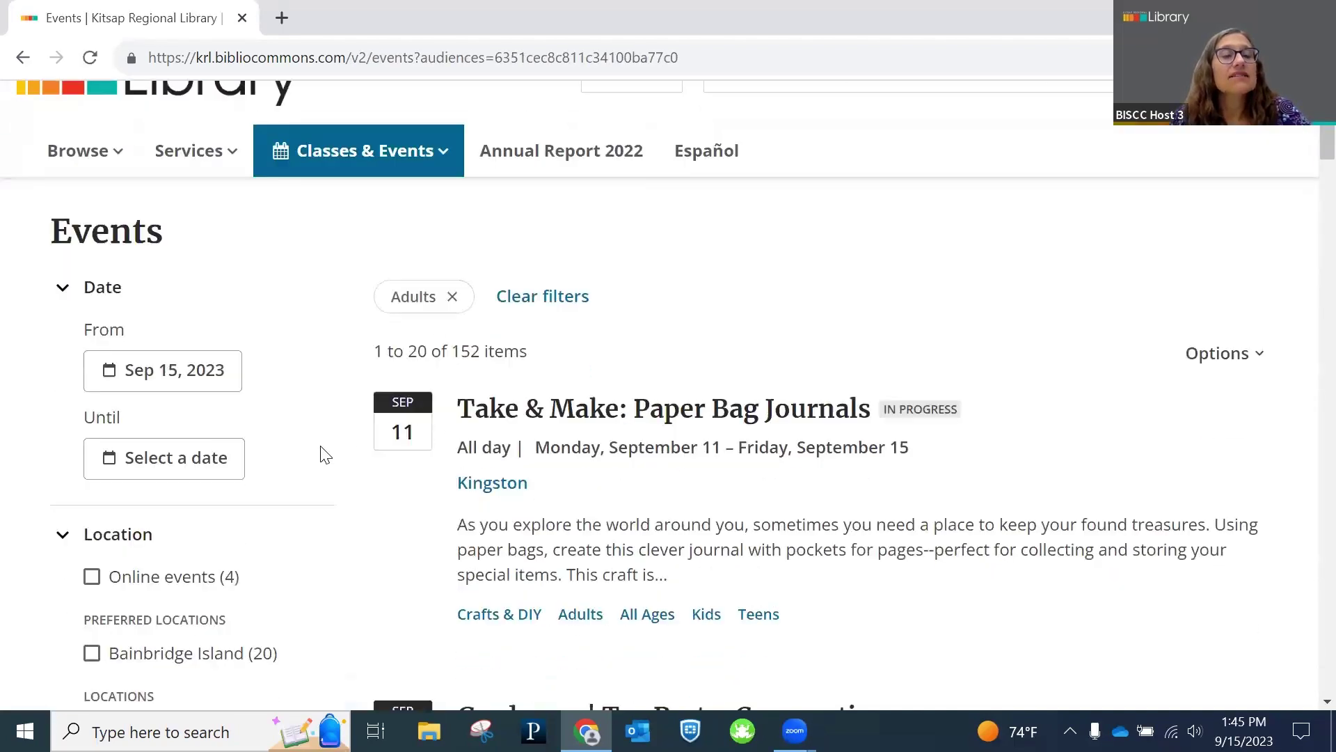
Step: Limit the adult events to dates until Sep 30, 2023 and the Bainbridge Island location, and look through the results
{"action": "left_click", "coordinate": [211, 468]}
{"action": "scroll", "coordinate": [209, 468], "scroll_direction": "down", "scroll_amount": 2}
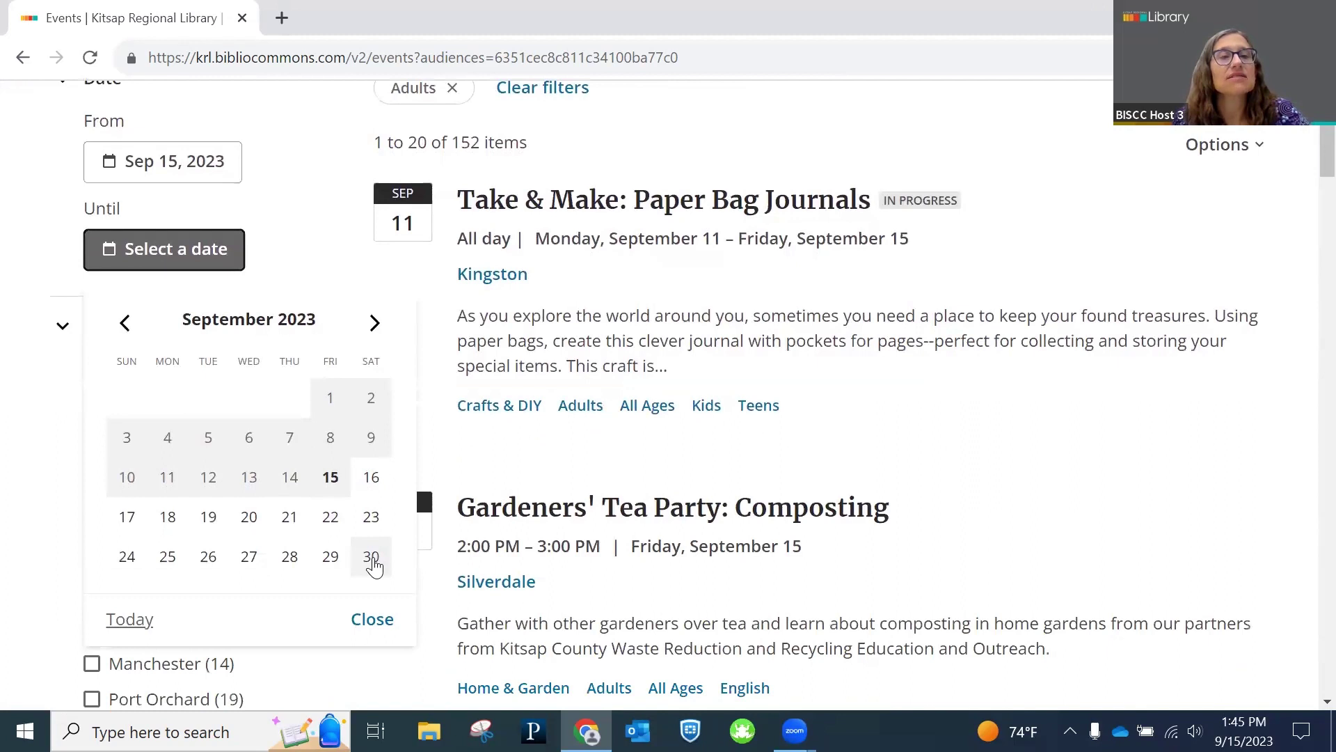
{"action": "left_click", "coordinate": [371, 557]}
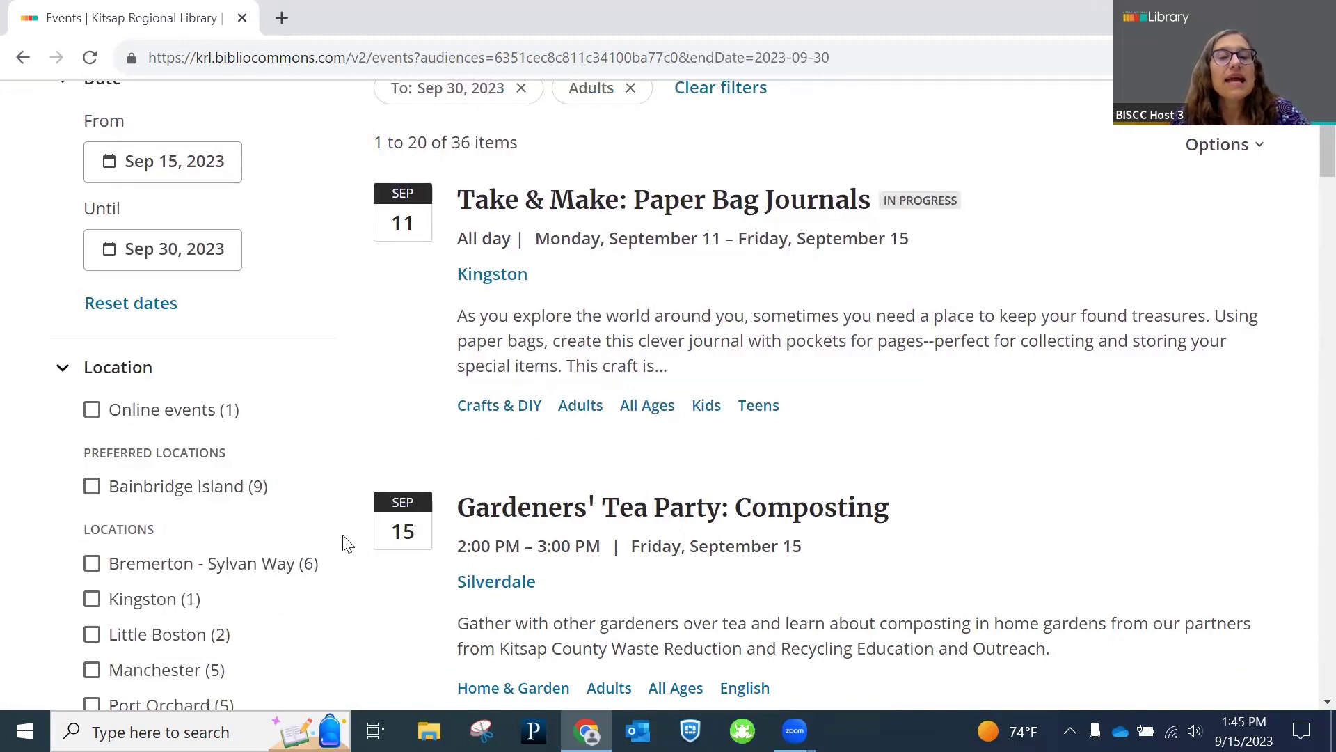
{"action": "left_click", "coordinate": [92, 489]}
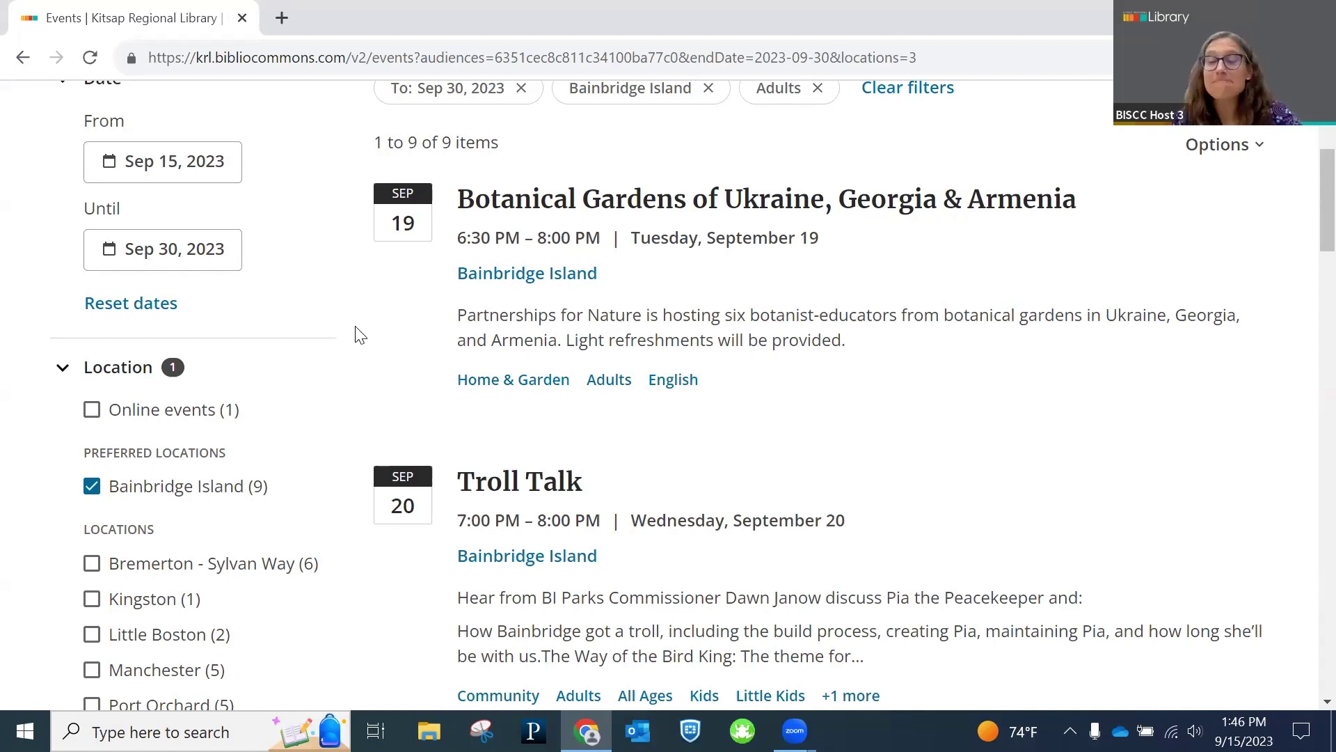
{"action": "scroll", "coordinate": [359, 335], "scroll_direction": "down", "scroll_amount": 3}
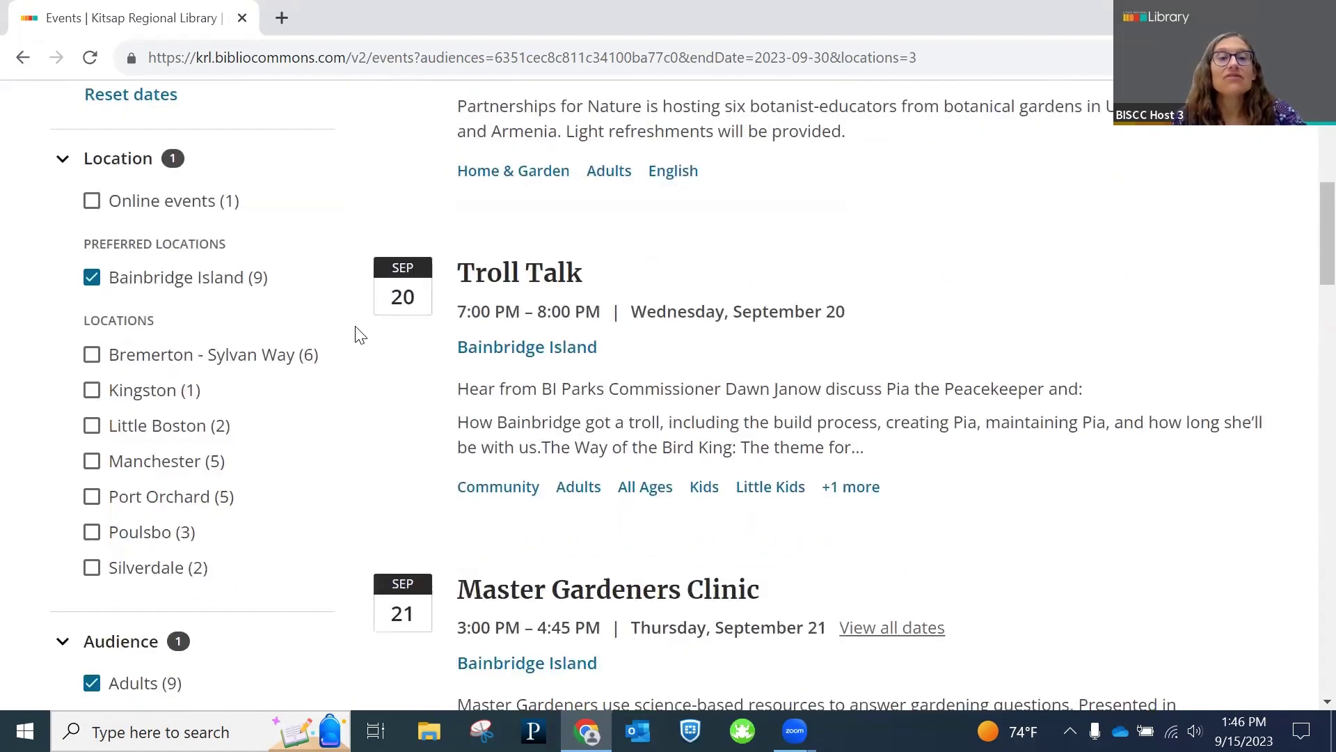
Step: Look through the remaining September adult events at Bainbridge Island and open the Welcome to Medicare event page
{"action": "scroll", "coordinate": [360, 335], "scroll_direction": "down", "scroll_amount": 6}
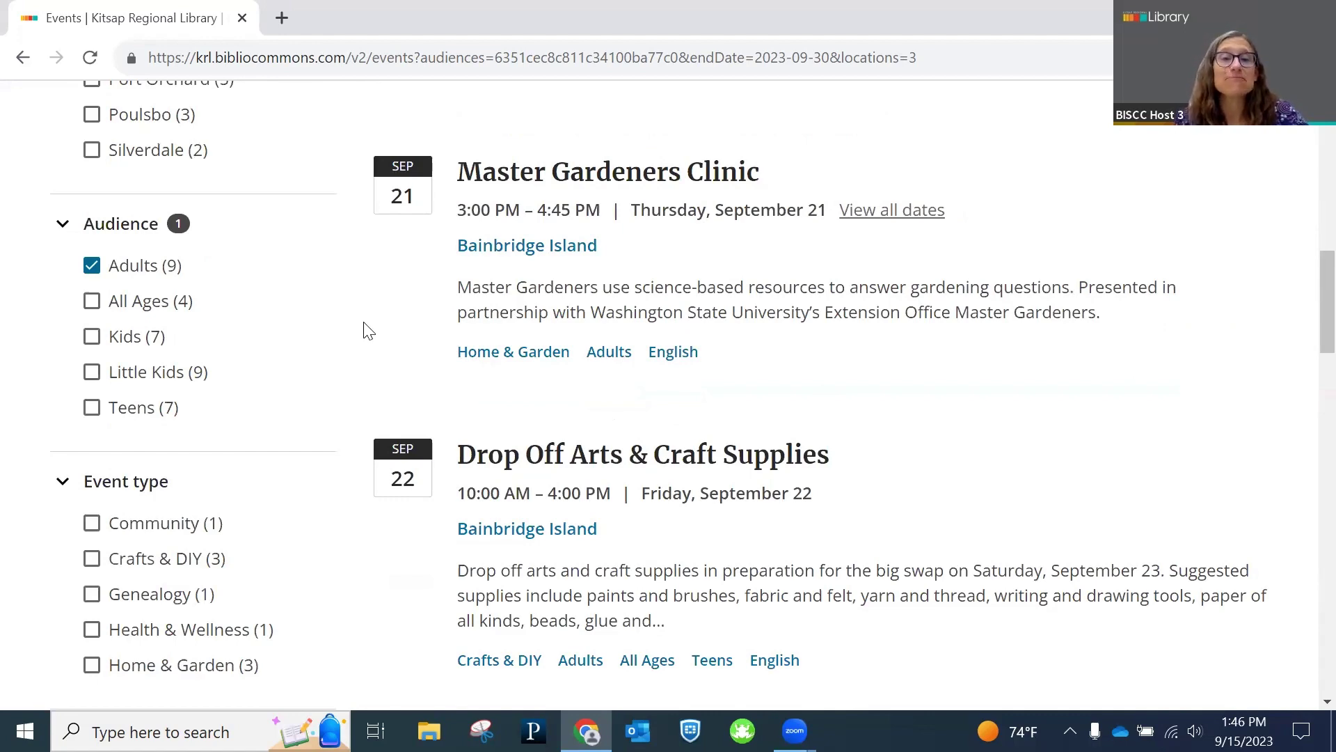
{"action": "scroll", "coordinate": [369, 331], "scroll_direction": "down", "scroll_amount": 5}
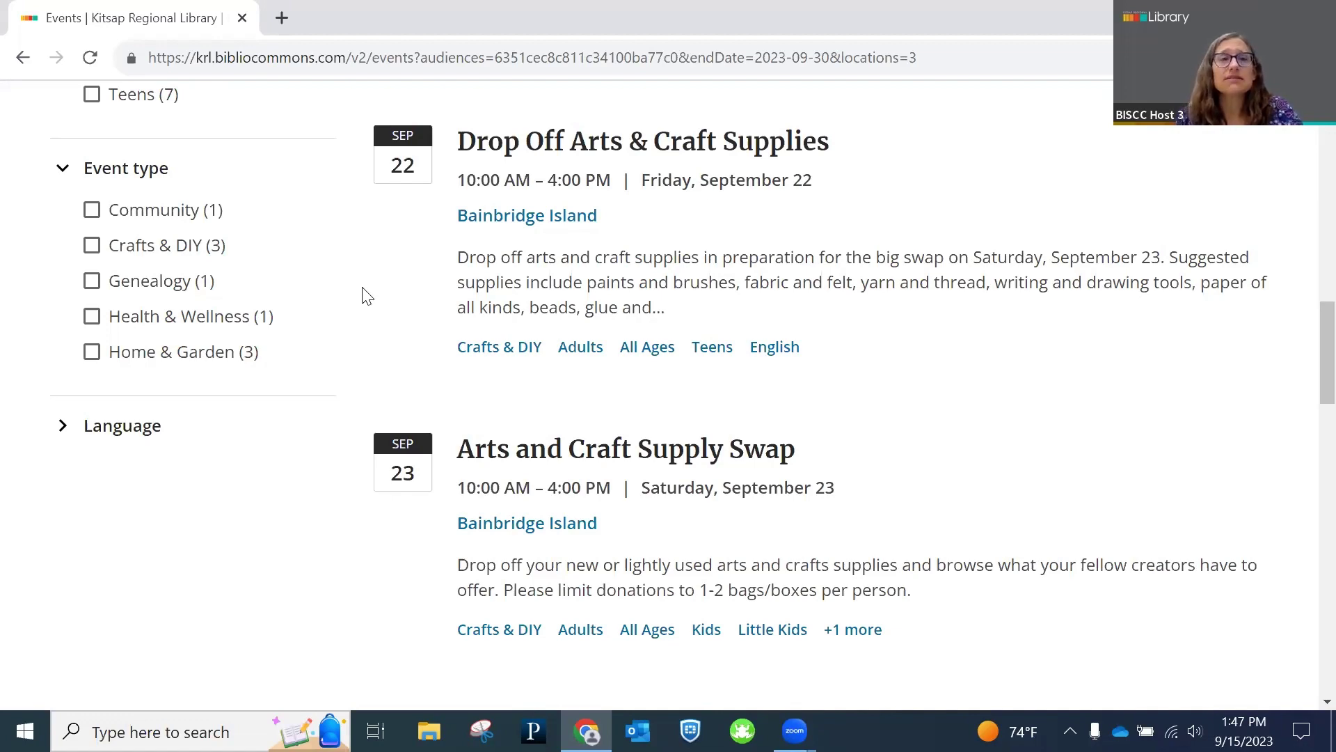
{"action": "scroll", "coordinate": [368, 295], "scroll_direction": "down", "scroll_amount": 7}
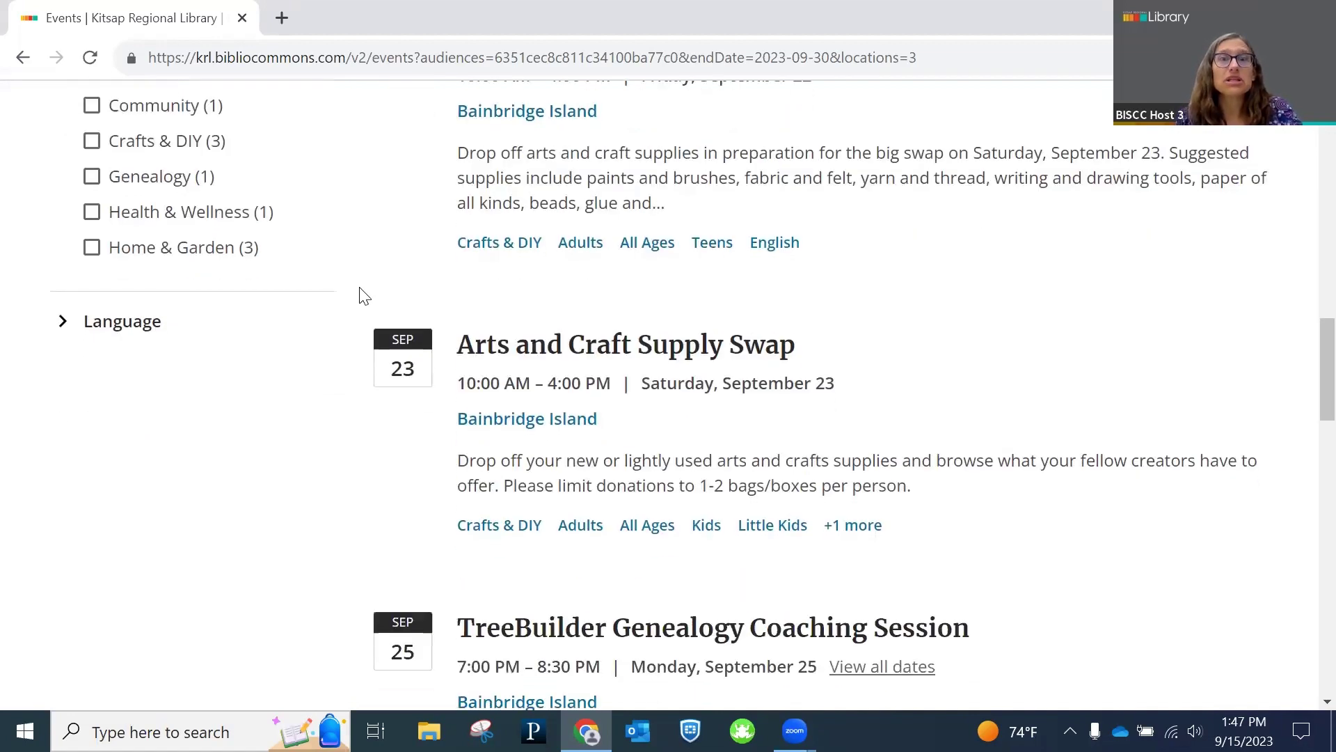
{"action": "scroll", "coordinate": [357, 291], "scroll_direction": "down", "scroll_amount": 1}
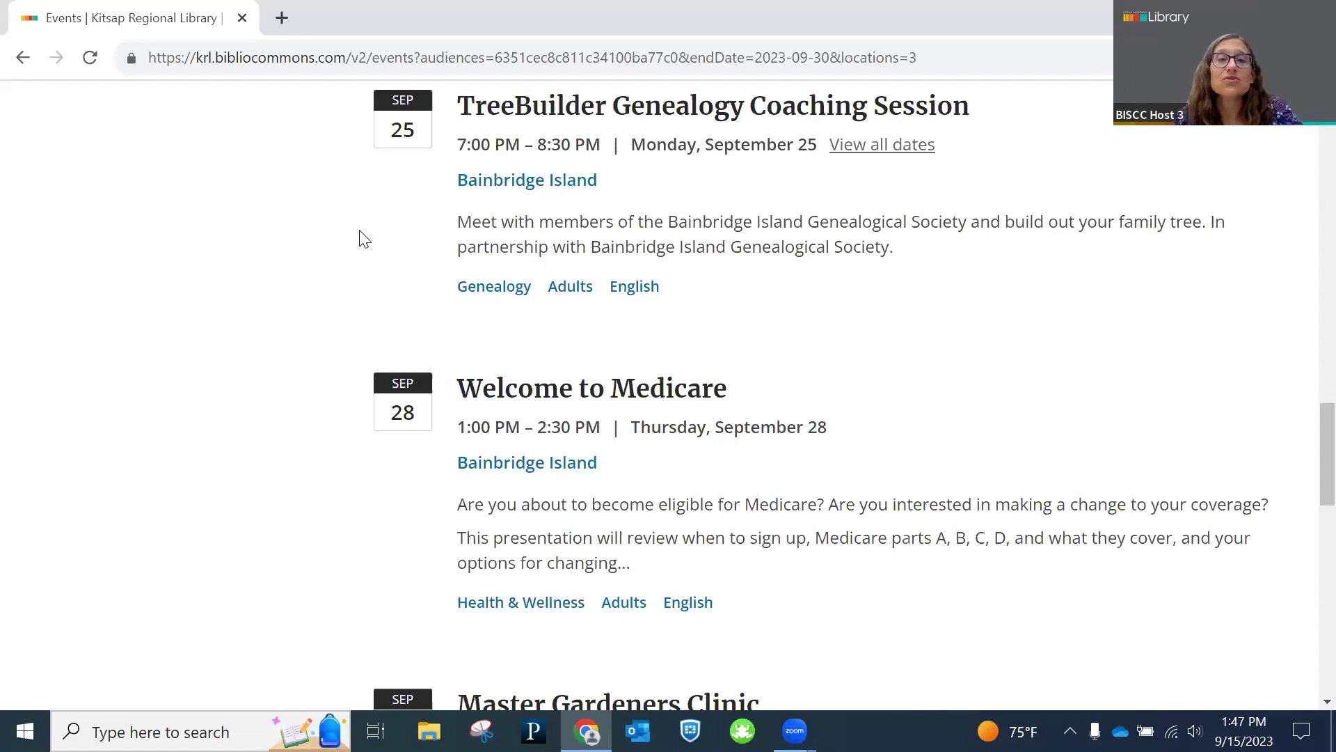
{"action": "scroll", "coordinate": [363, 237], "scroll_direction": "down", "scroll_amount": 3}
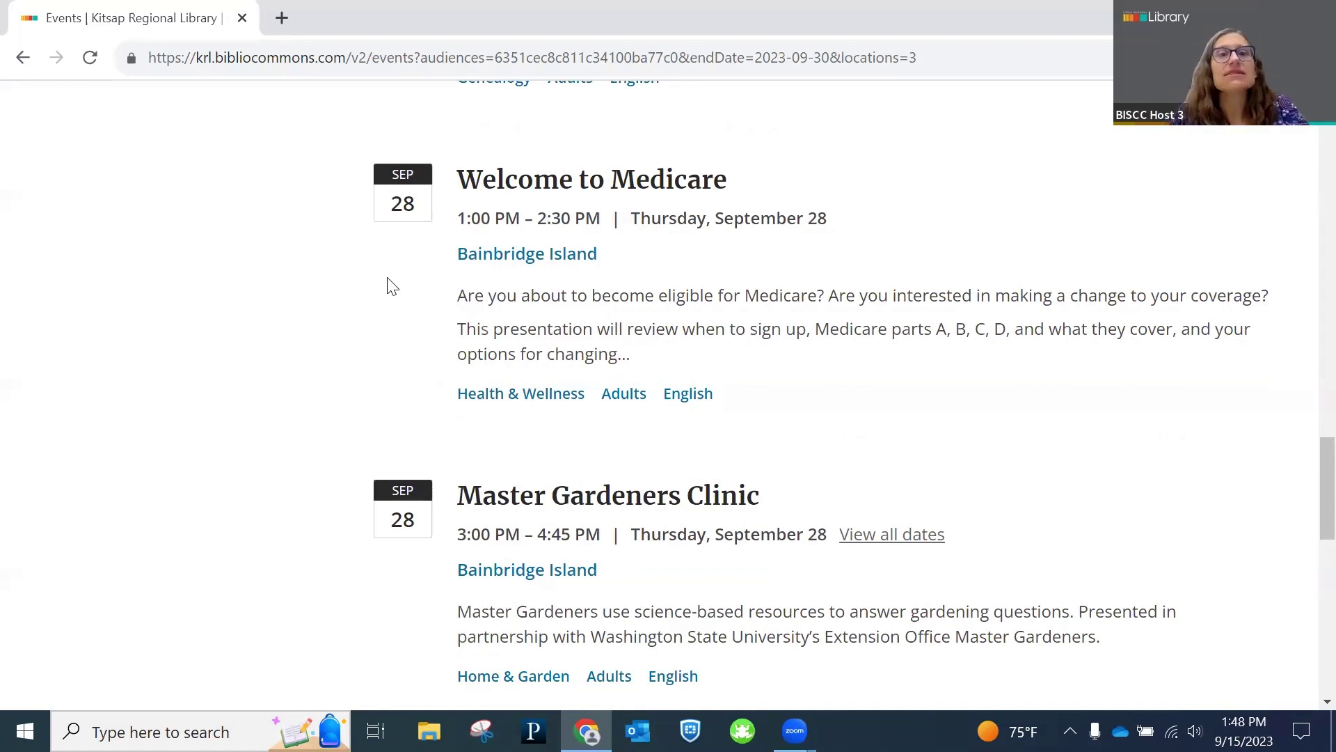
{"action": "left_click", "coordinate": [534, 189]}
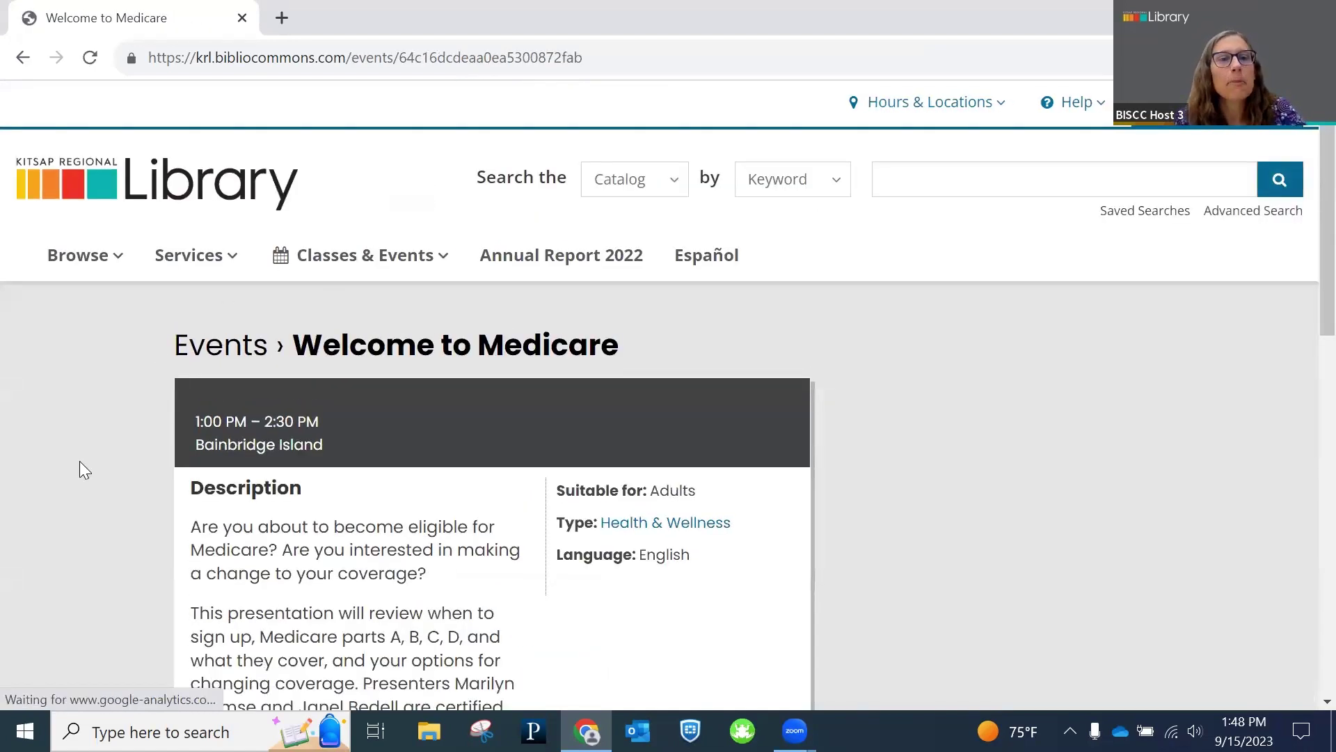
Step: Read through the Welcome to Medicare event's description, audience, contact information and Bainbridge Island location details
{"action": "scroll", "coordinate": [79, 461], "scroll_direction": "down", "scroll_amount": 3}
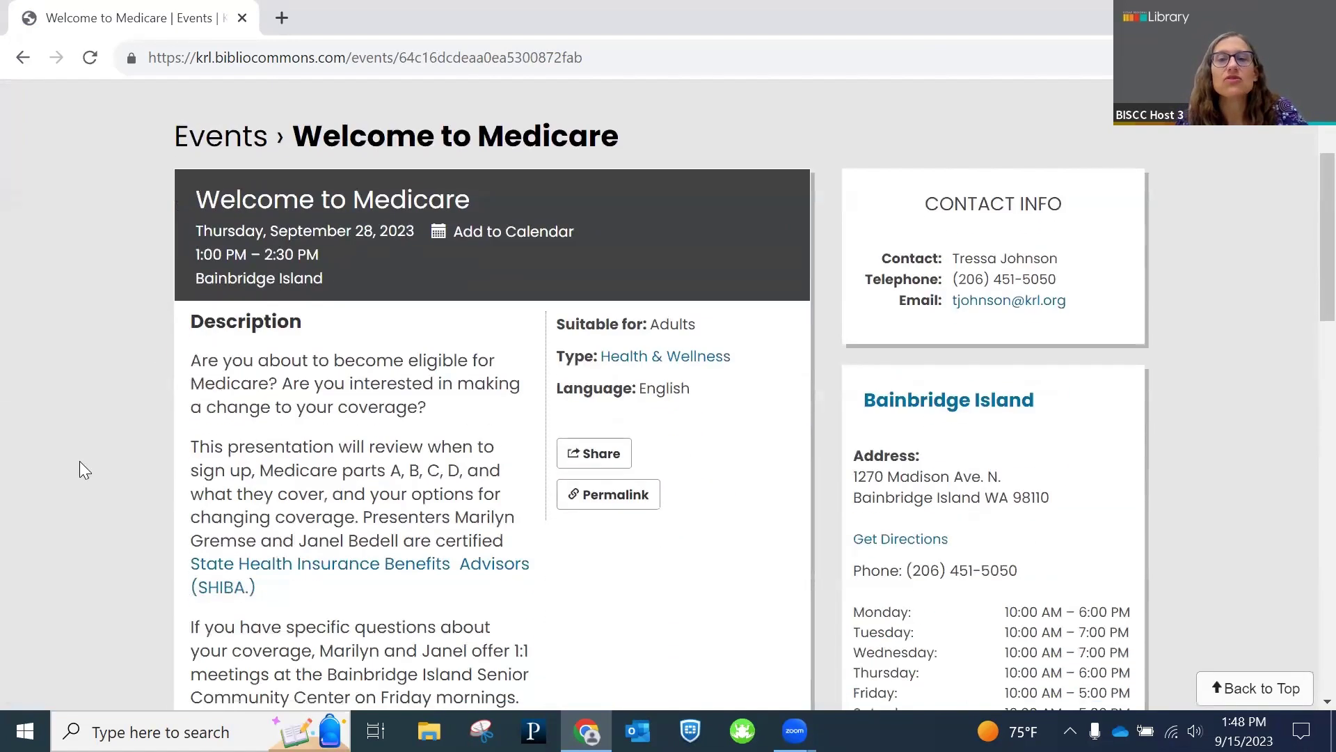
{"action": "scroll", "coordinate": [80, 461], "scroll_direction": "down", "scroll_amount": 3}
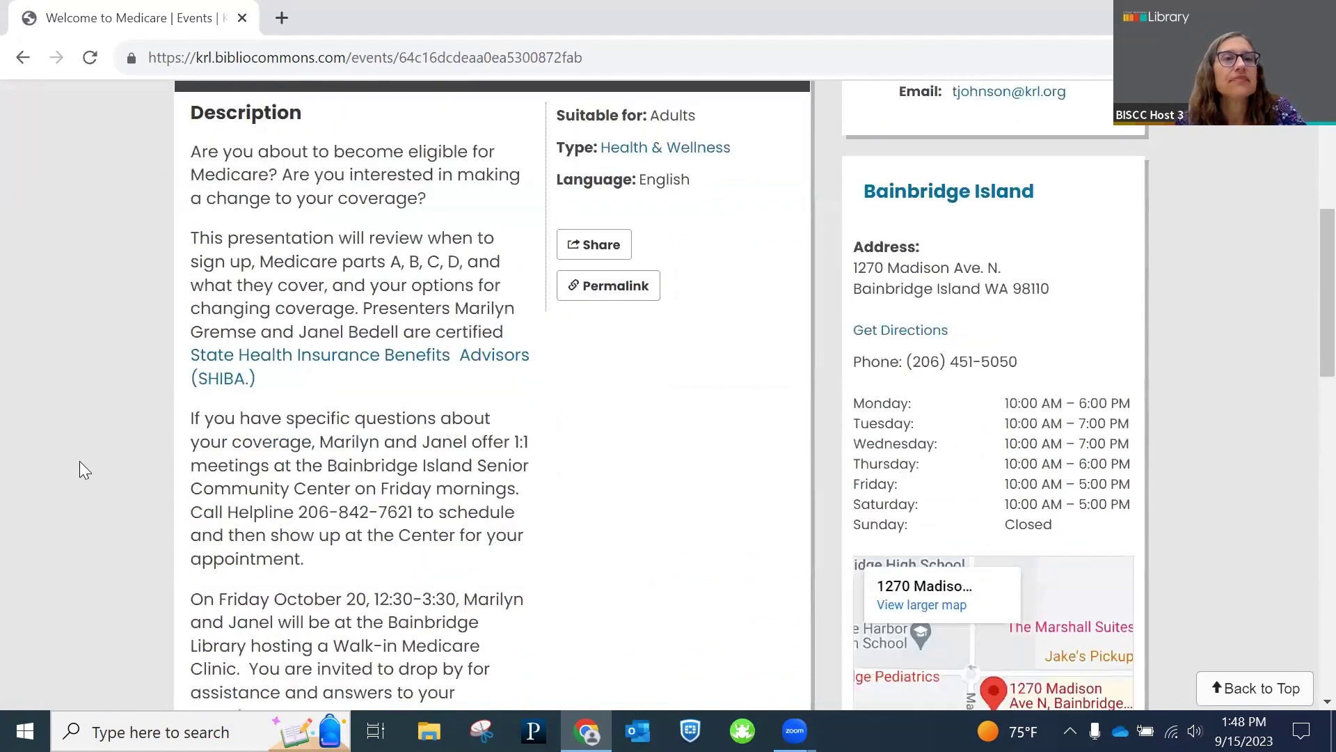
{"action": "scroll", "coordinate": [79, 470], "scroll_direction": "down", "scroll_amount": 2}
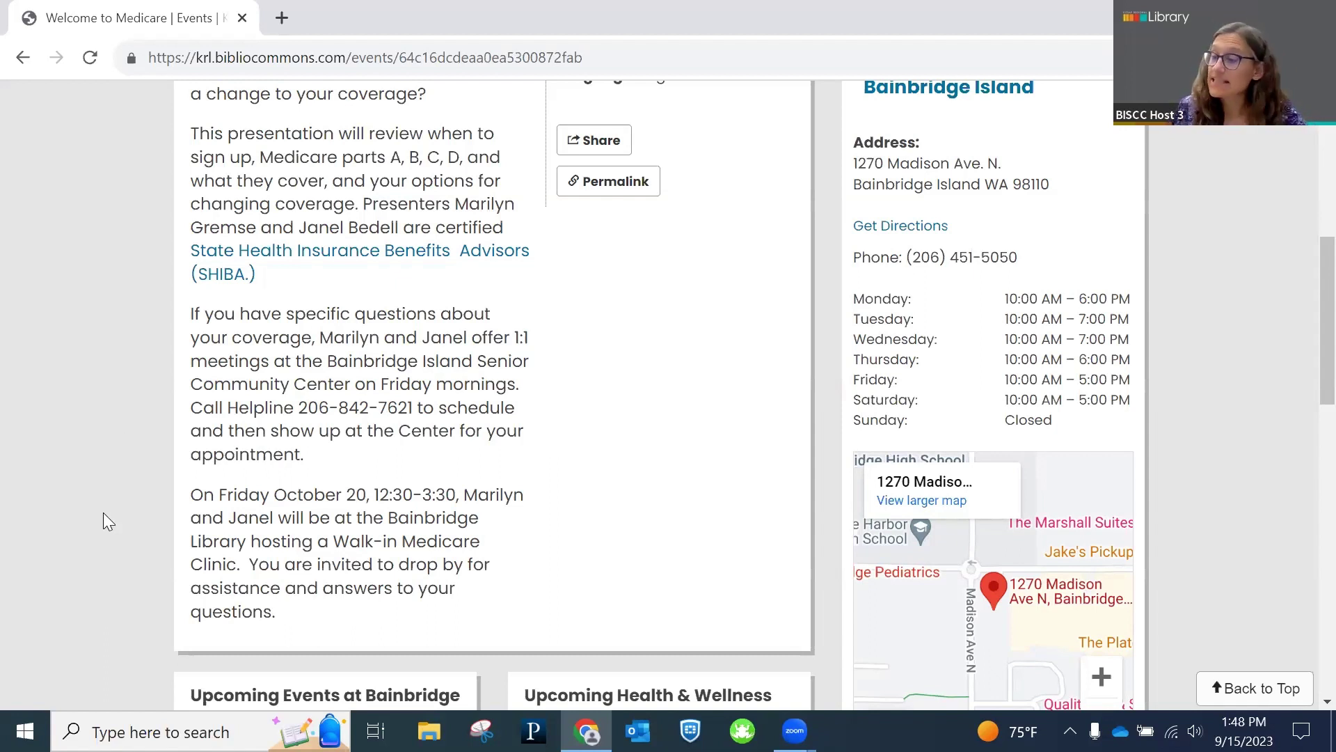
{"action": "scroll", "coordinate": [103, 514], "scroll_direction": "up", "scroll_amount": 6}
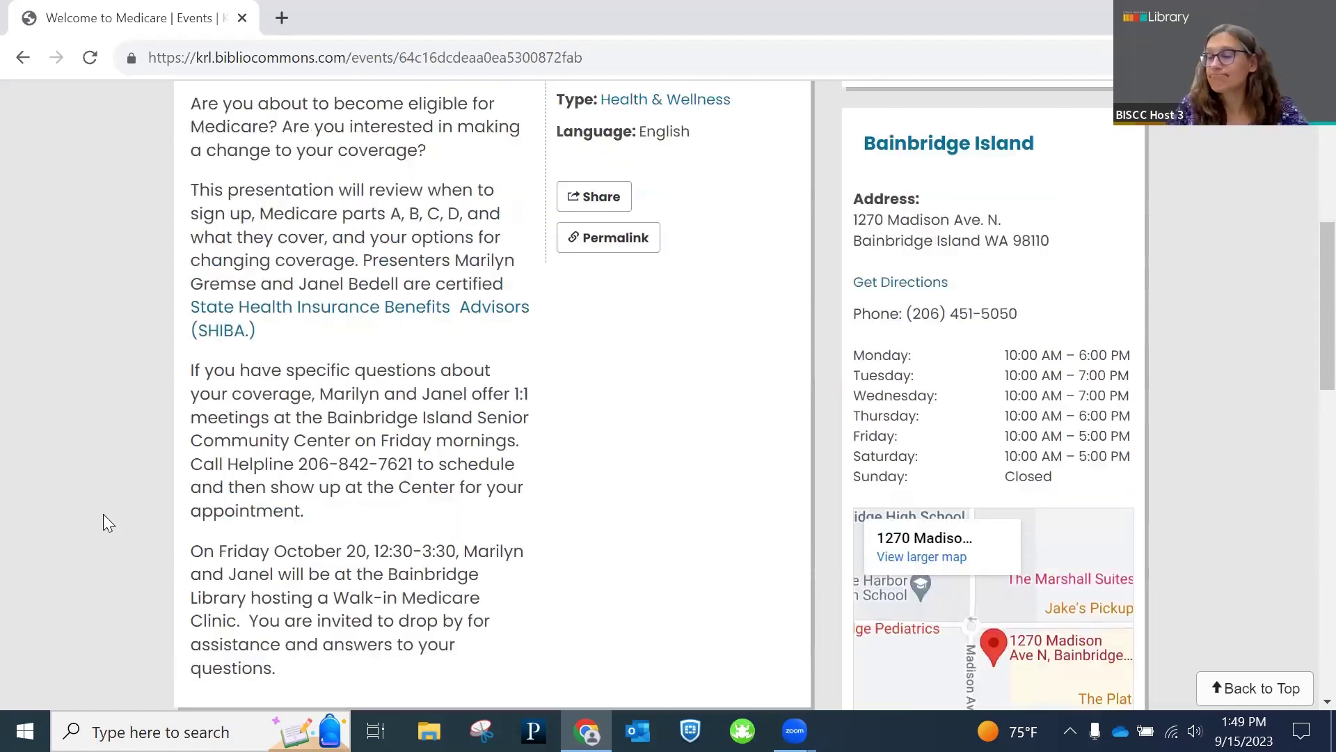